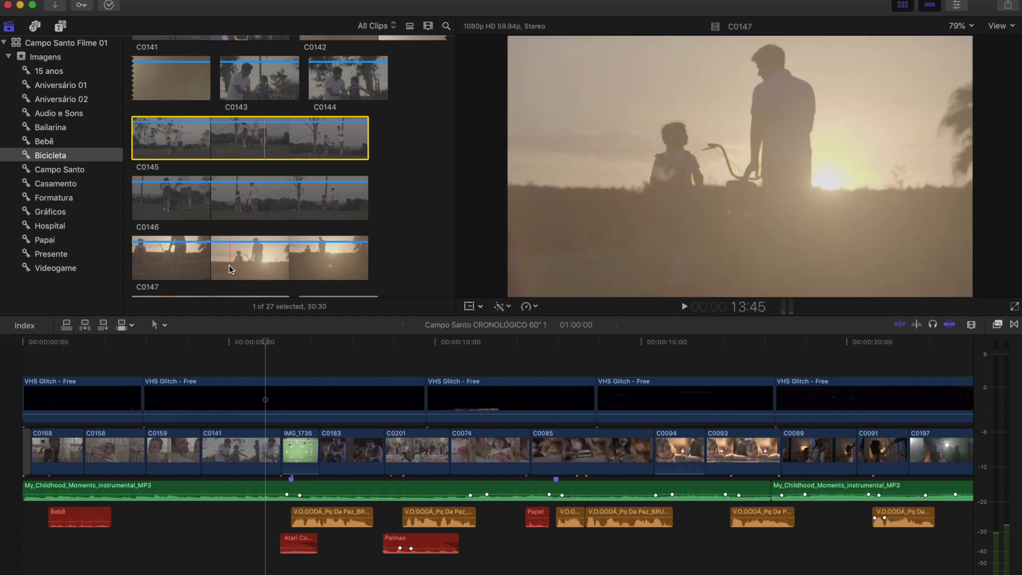
Step: Play the Campo Santo CRONOLÓGICO sequence from about 5:15 through the bicycle and videogame scenes
click(229, 264)
click(233, 345)
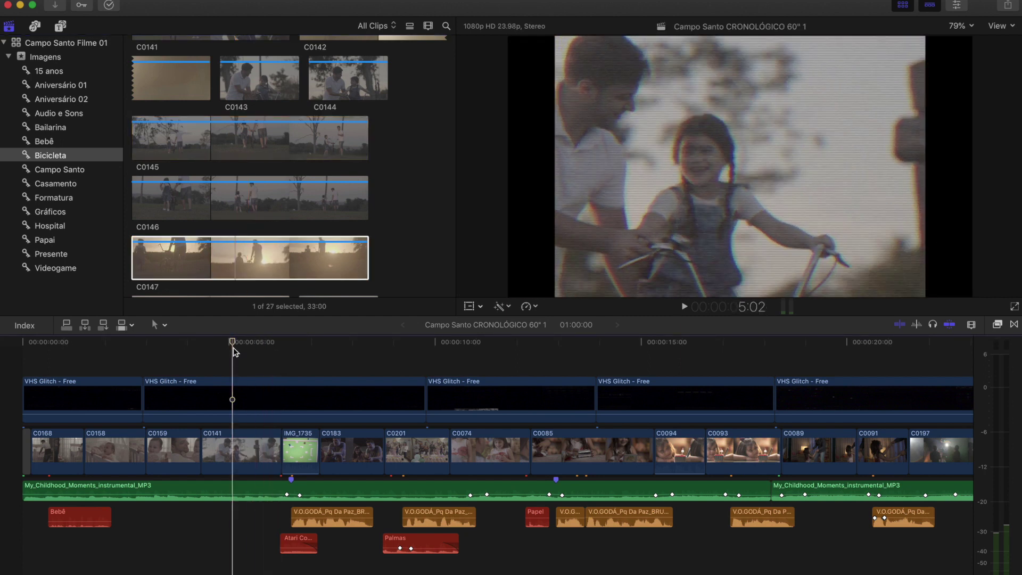
drag(264, 345, 256, 346)
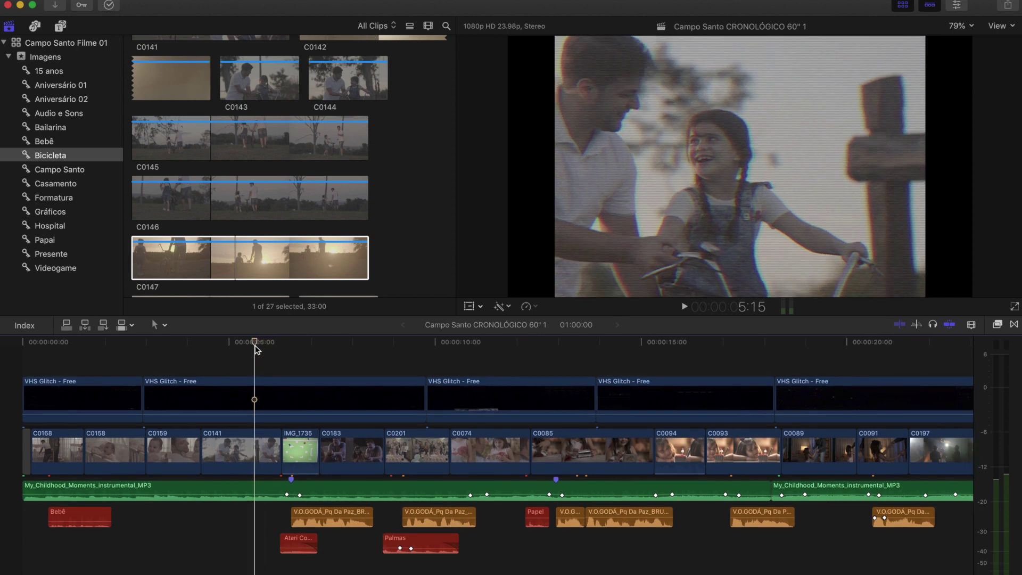
key(space)
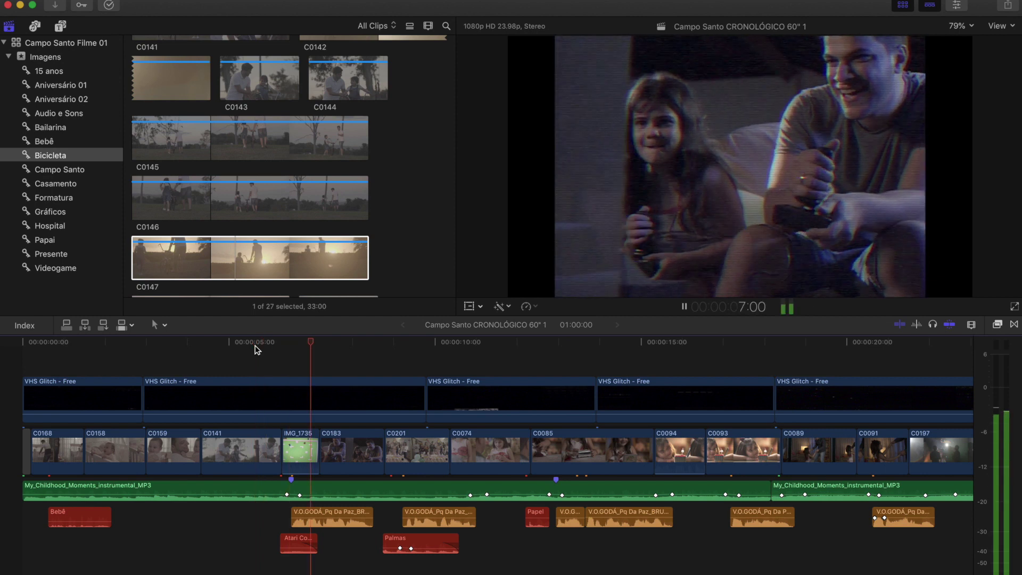
key(space)
Step: Check the first two voice-over clips and play the sequence from about 6:06 into the gift scene in C0074
key(super+equal)
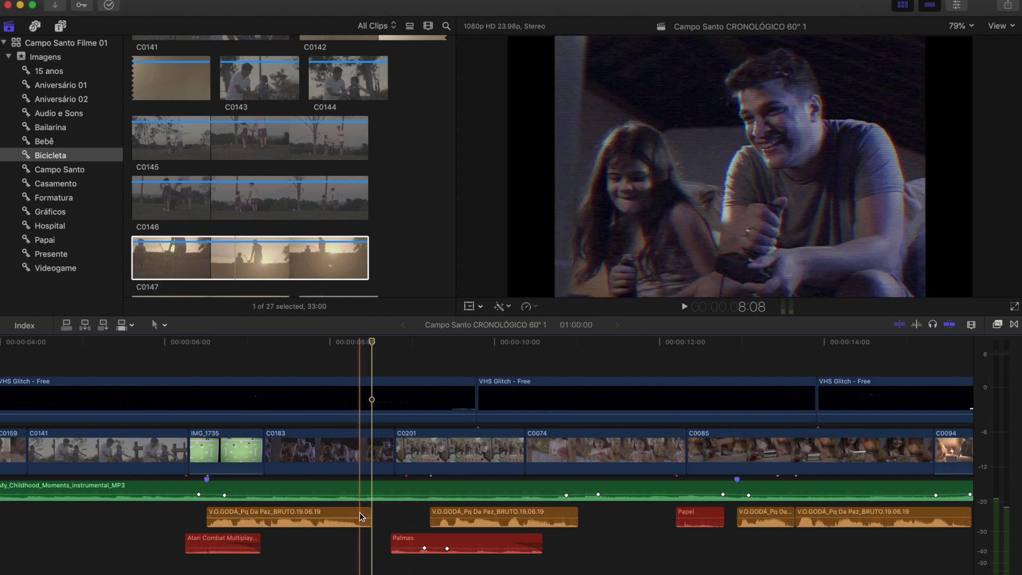
click(297, 515)
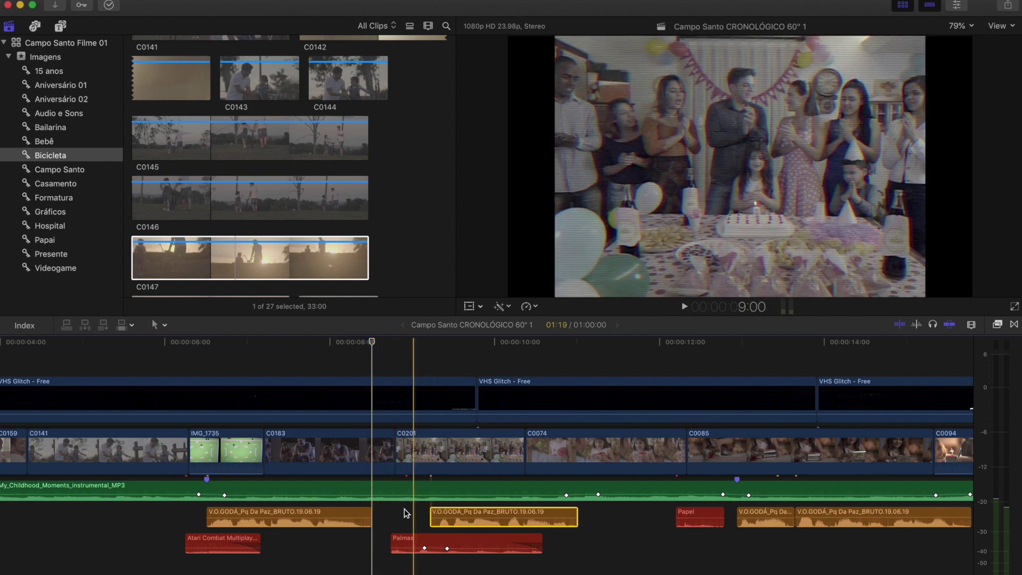
click(390, 366)
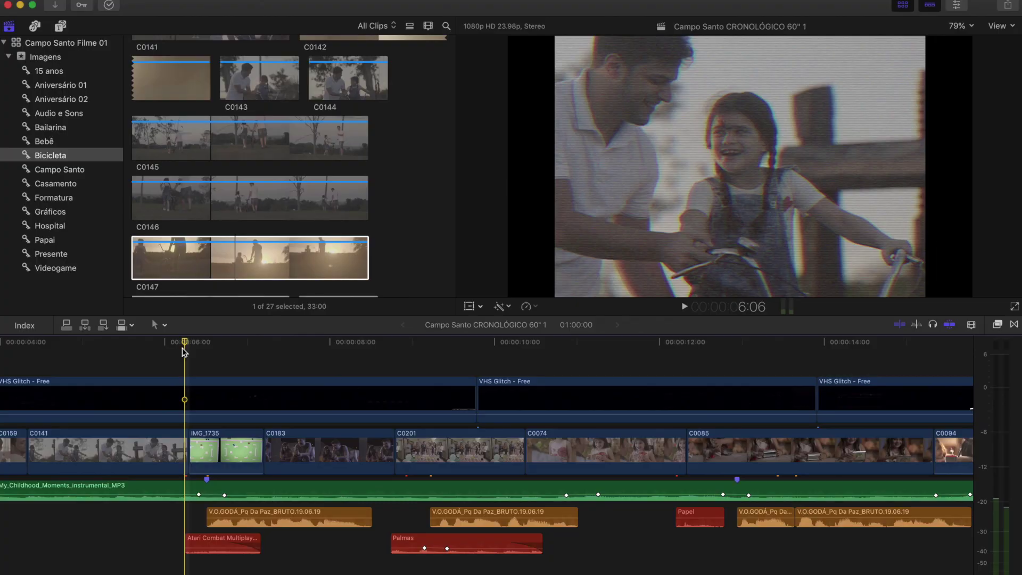
key(space)
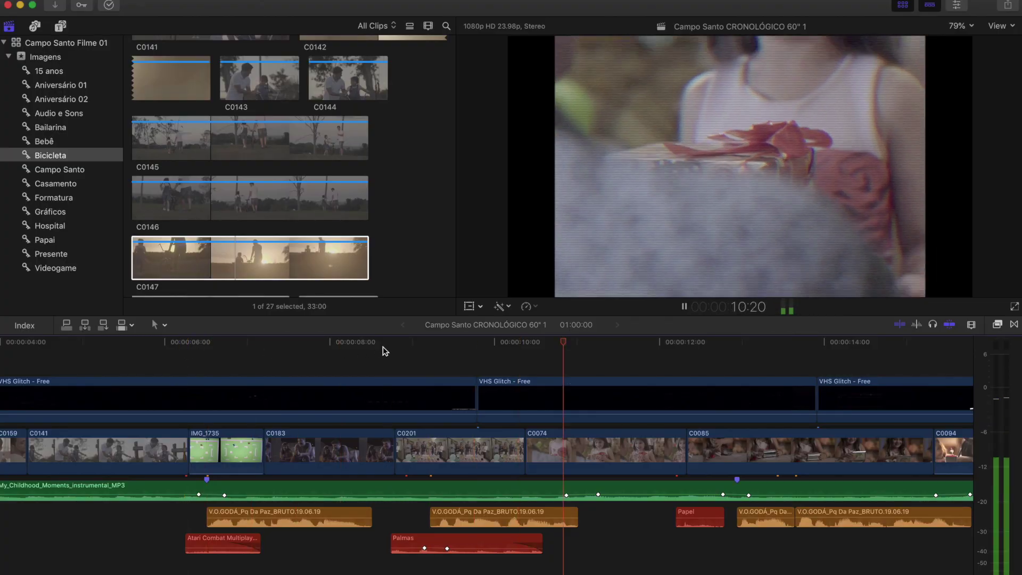
Step: Trim the start of the voice-over clip under the birthday shot C0201 to a duration of 01:17
click(382, 347)
key(super+equal)
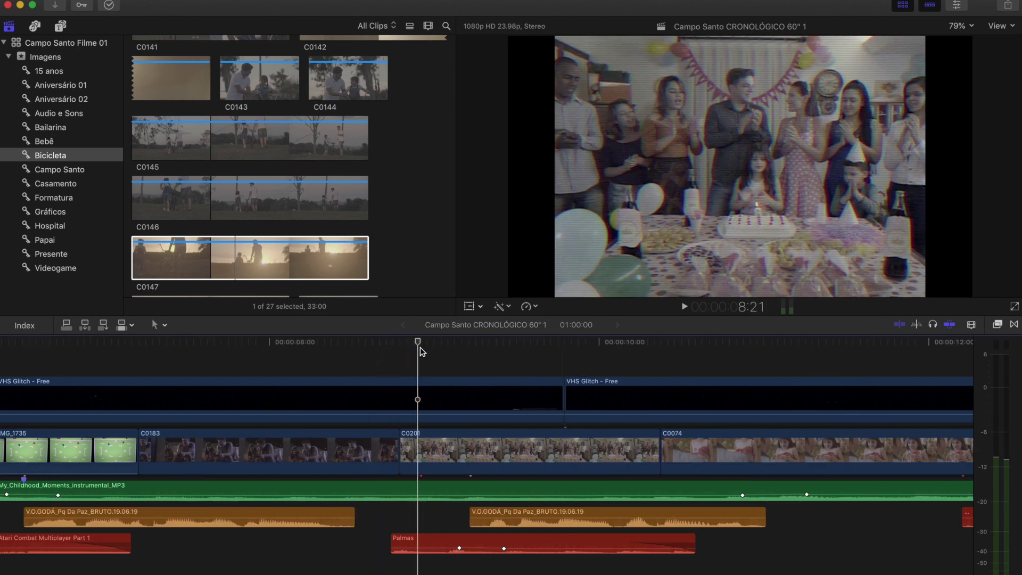
click(375, 452)
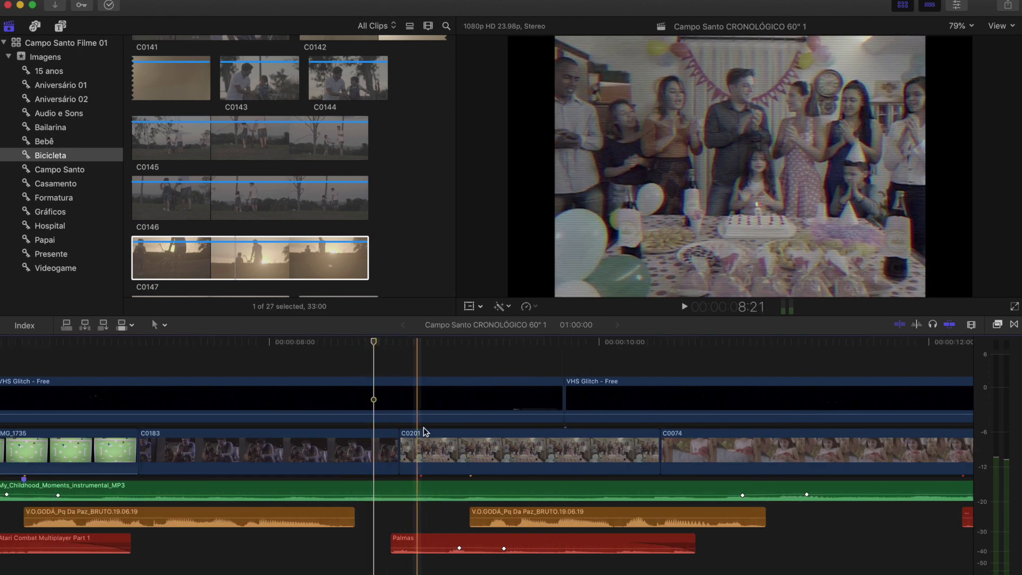
click(433, 453)
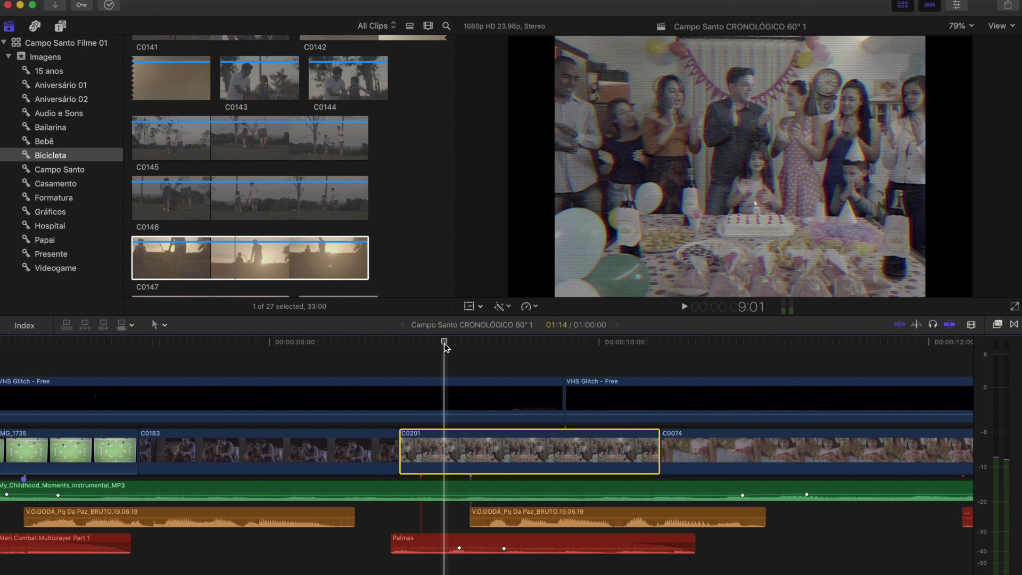
key(super+minus)
key(super+equal)
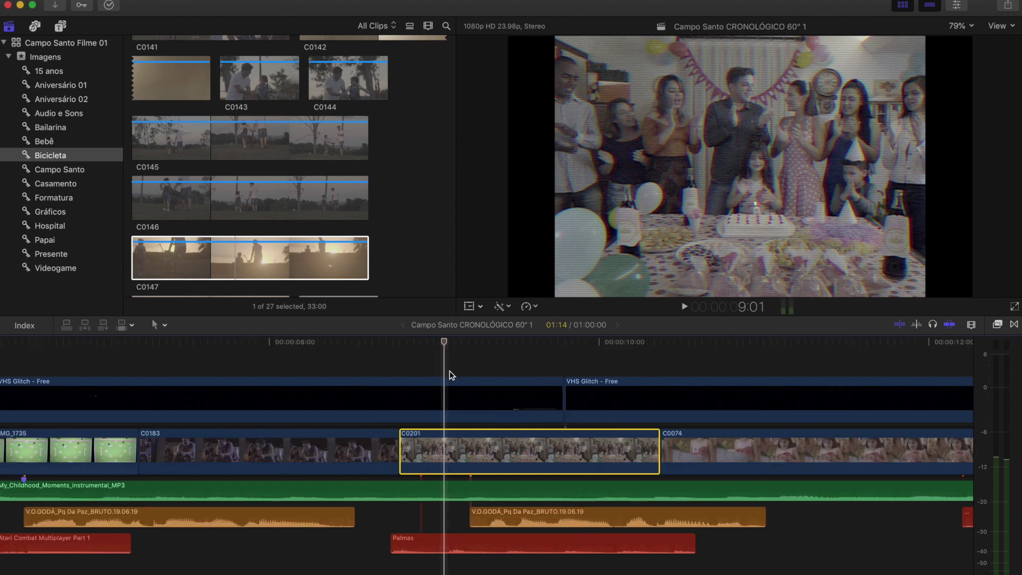
click(422, 539)
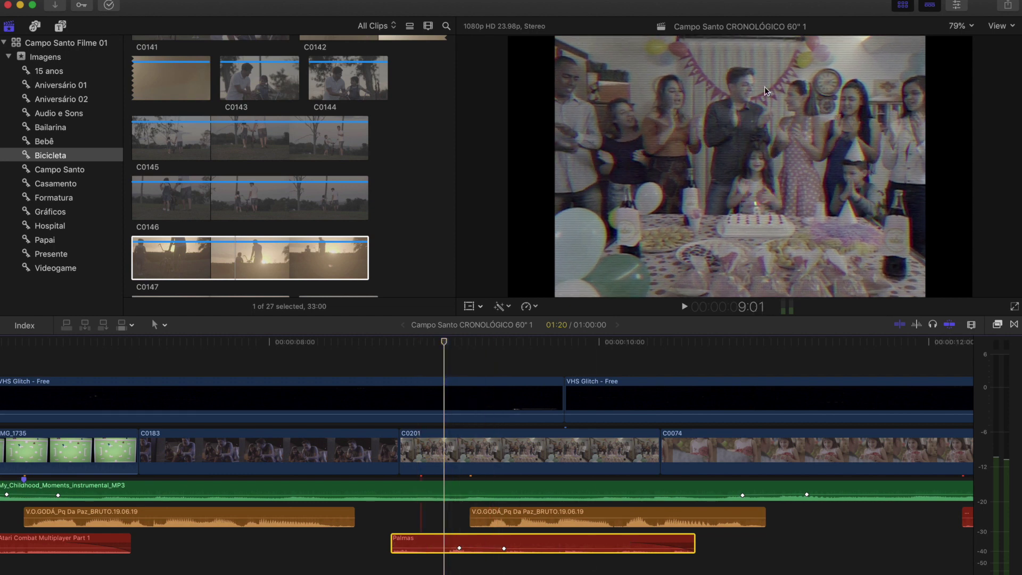
key(super+z)
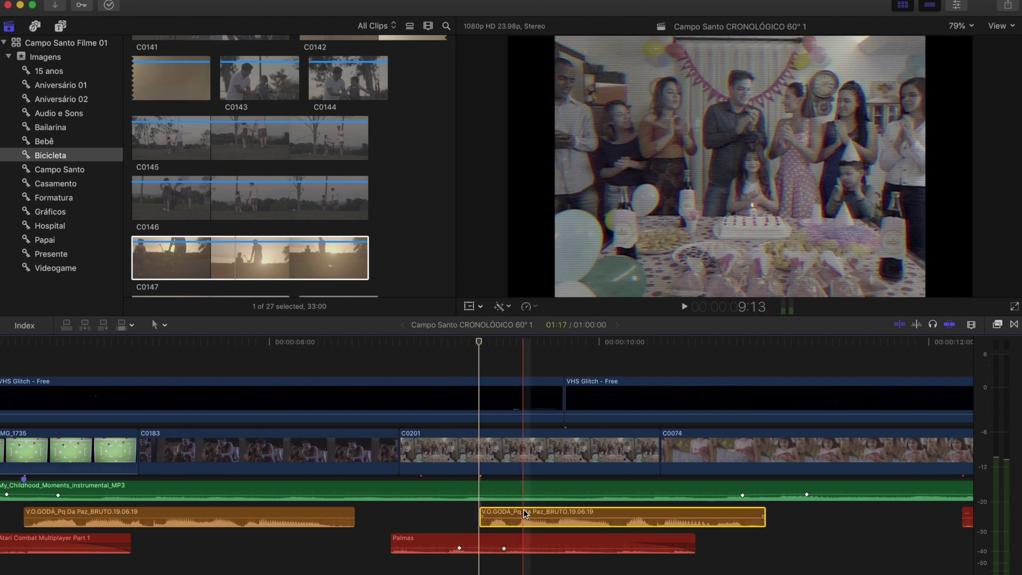
Step: Try to move the voice-over clip under C0201 back against the end of the previous voice-over, and undo the move
key(super+minus)
key(super+minus)
key(super+minus)
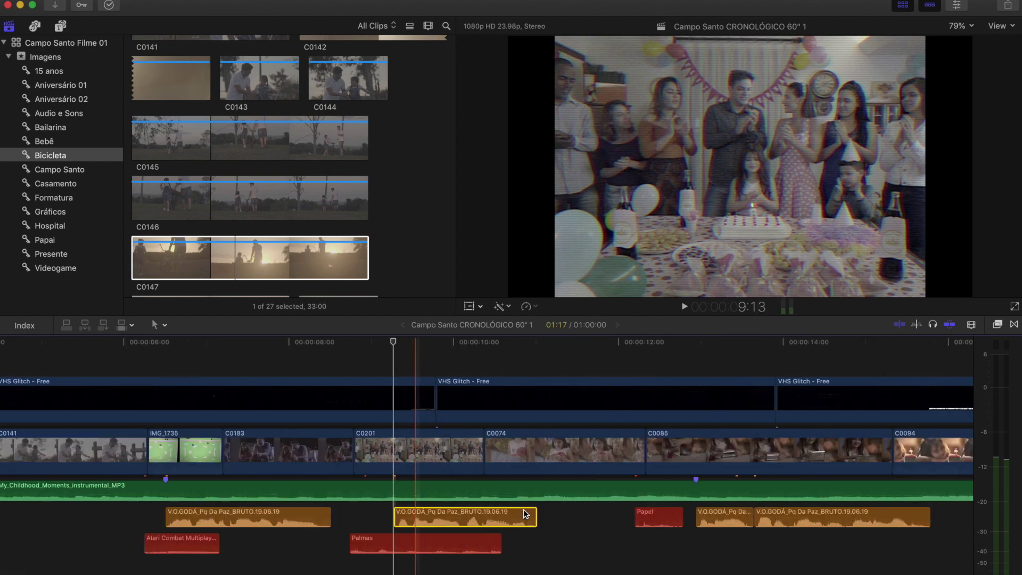
drag(417, 514, 354, 514)
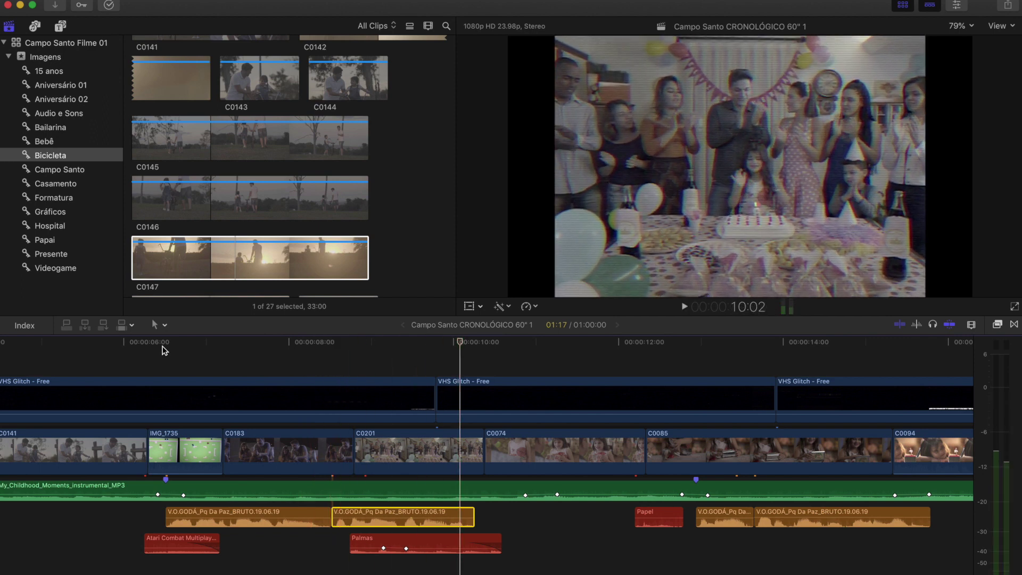
key(super+z)
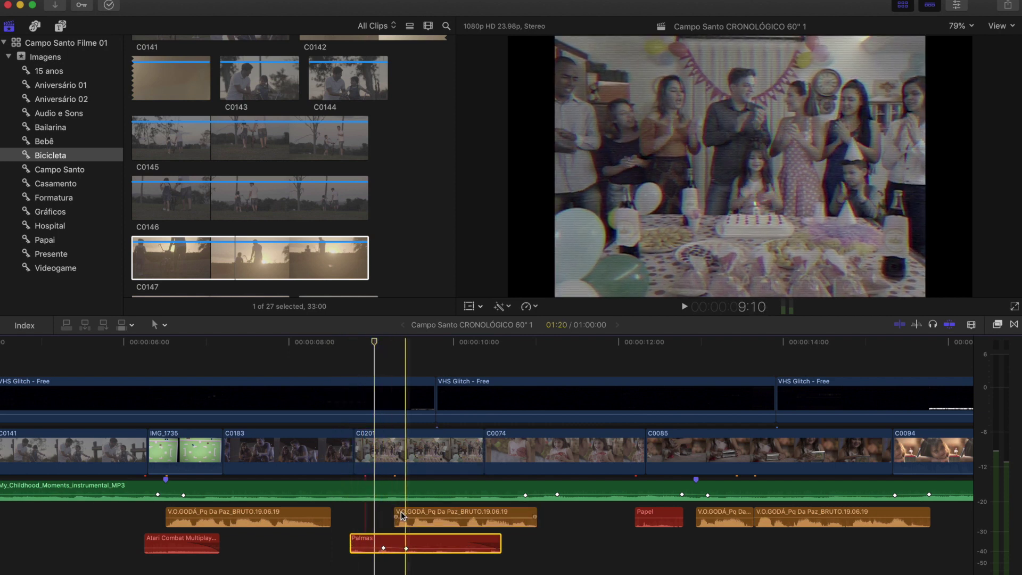
Step: Play the sequence from 6:03 and check the frames between the birthday shot at 9:16 and the gift shot at 12:00
click(137, 347)
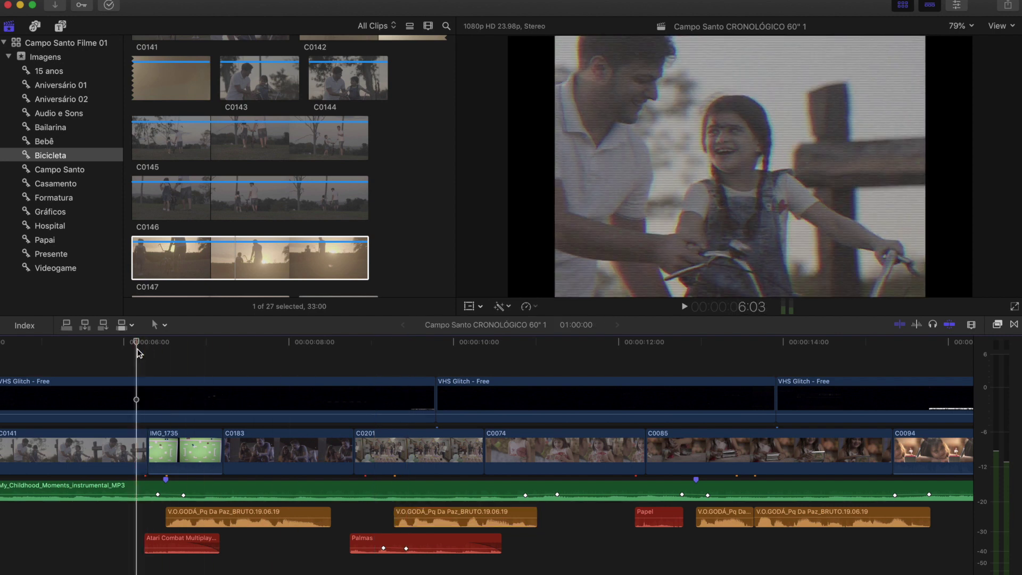
key(space)
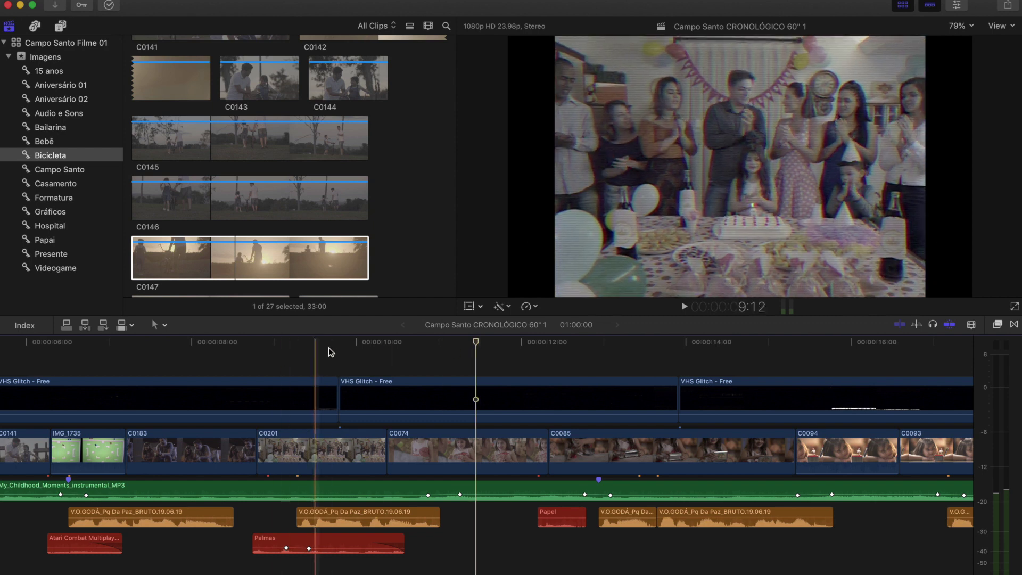
click(328, 343)
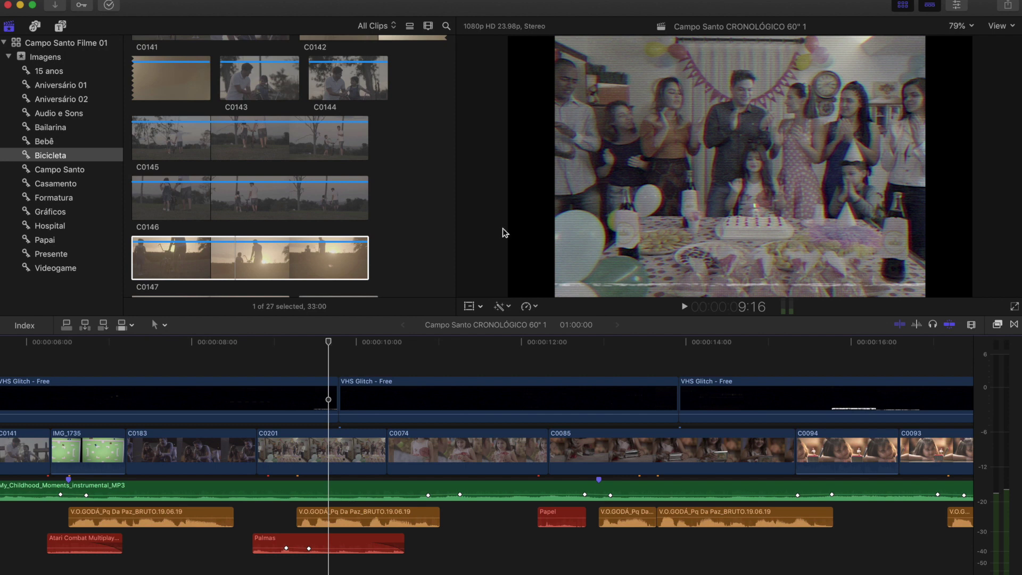
click(450, 343)
click(523, 343)
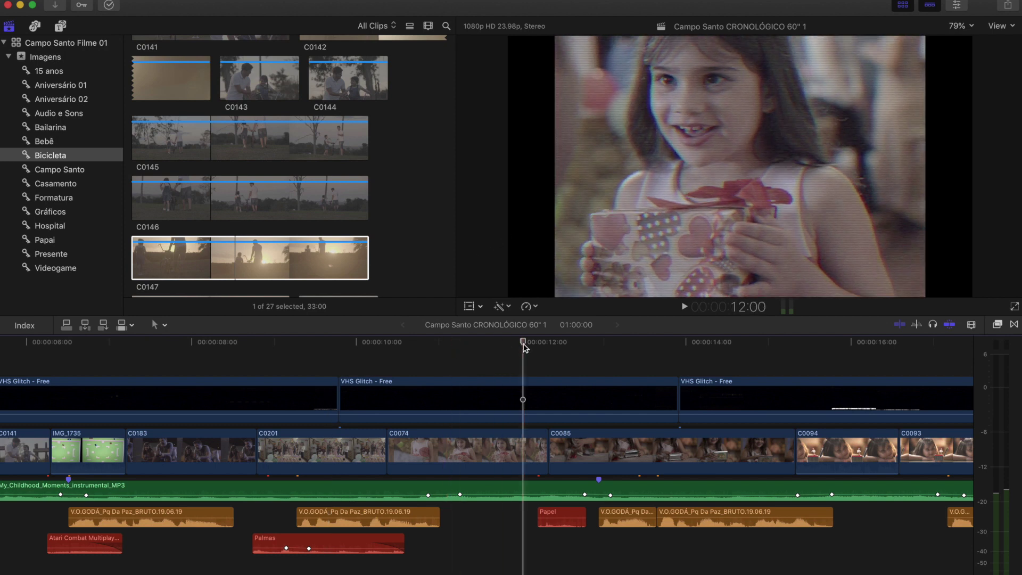
Step: Play the sequence from 8:06 through the birthday, gift and music box shots
scroll(522, 346, right, 5)
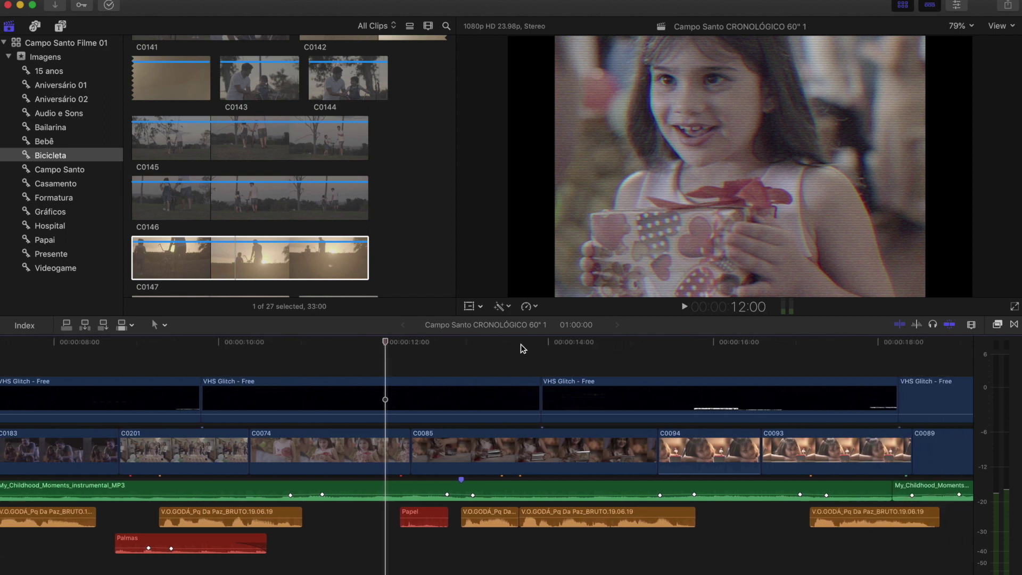
drag(419, 349, 103, 358)
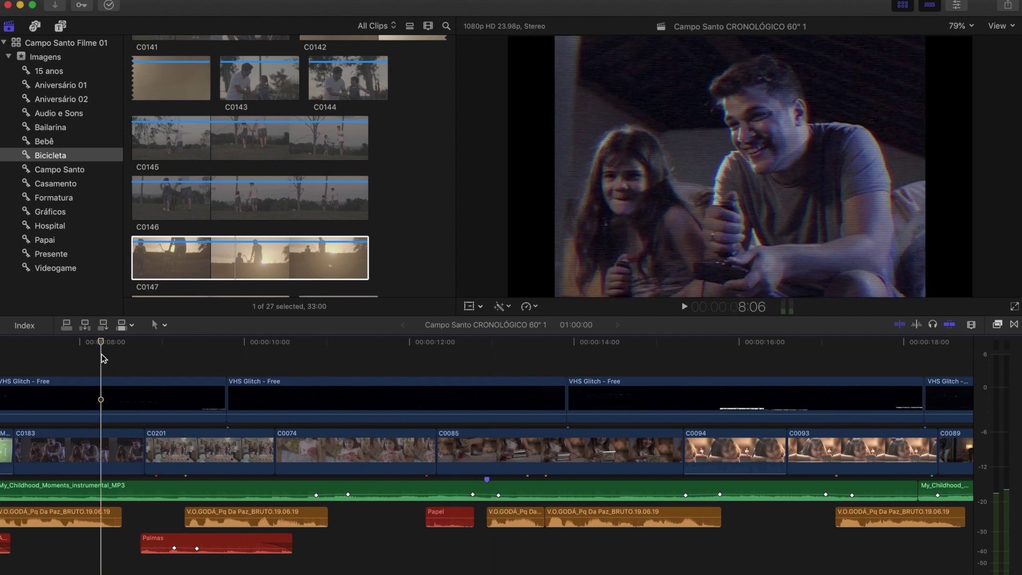
key(space)
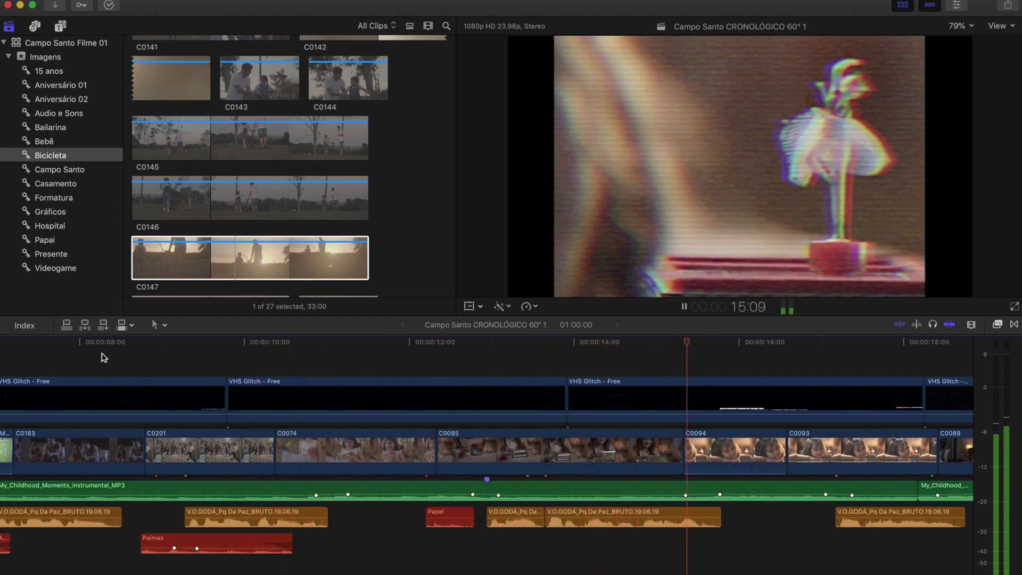
Step: Select the short 00:16 voice-over clip under C0085 and play that passage up to 16:00
click(436, 351)
click(410, 508)
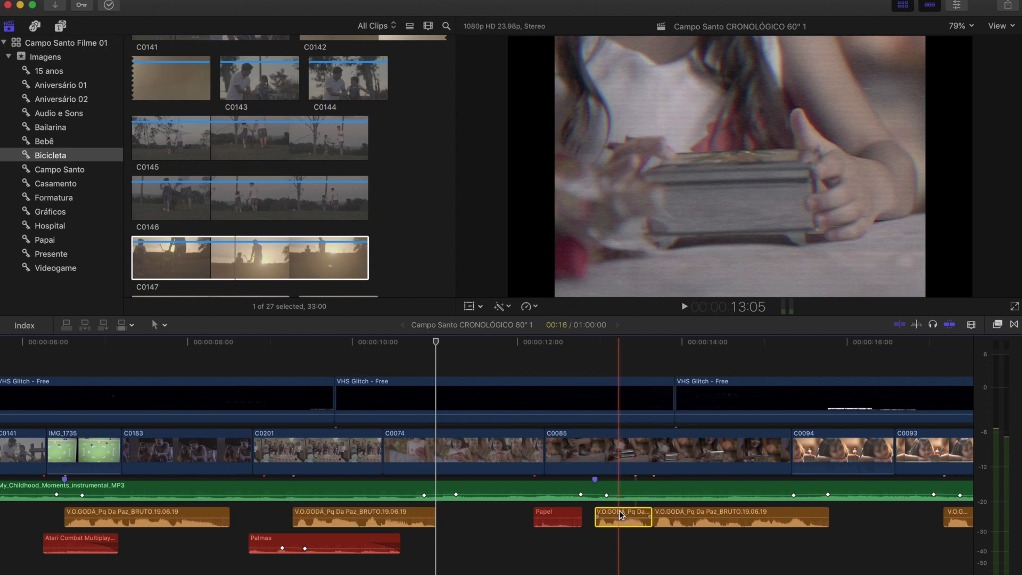
key(space)
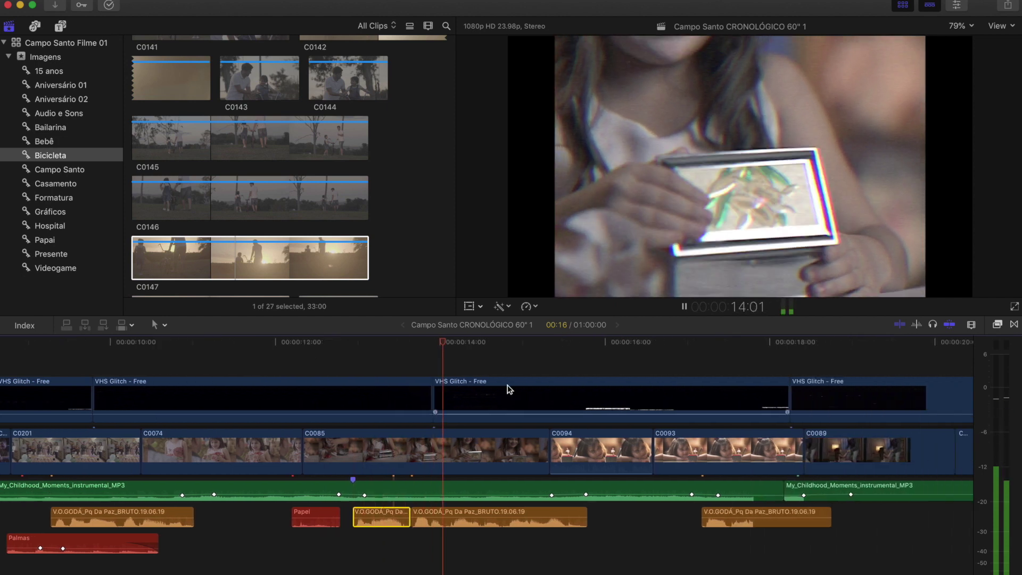
key(space)
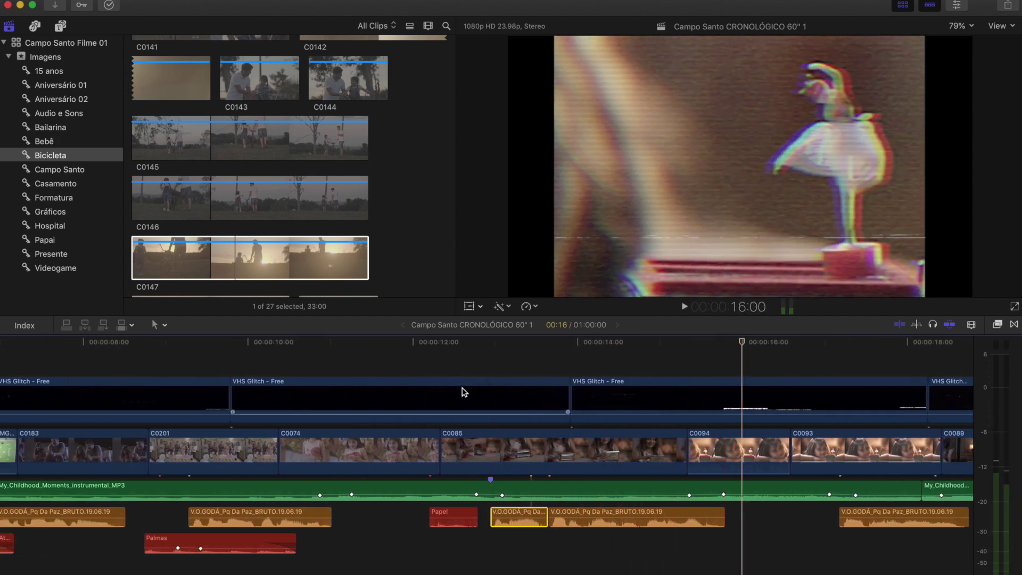
Step: Select the Papel sound effect clip and play the transition from C0074 to C0085 to check it
scroll(534, 513, left, 3)
click(534, 513)
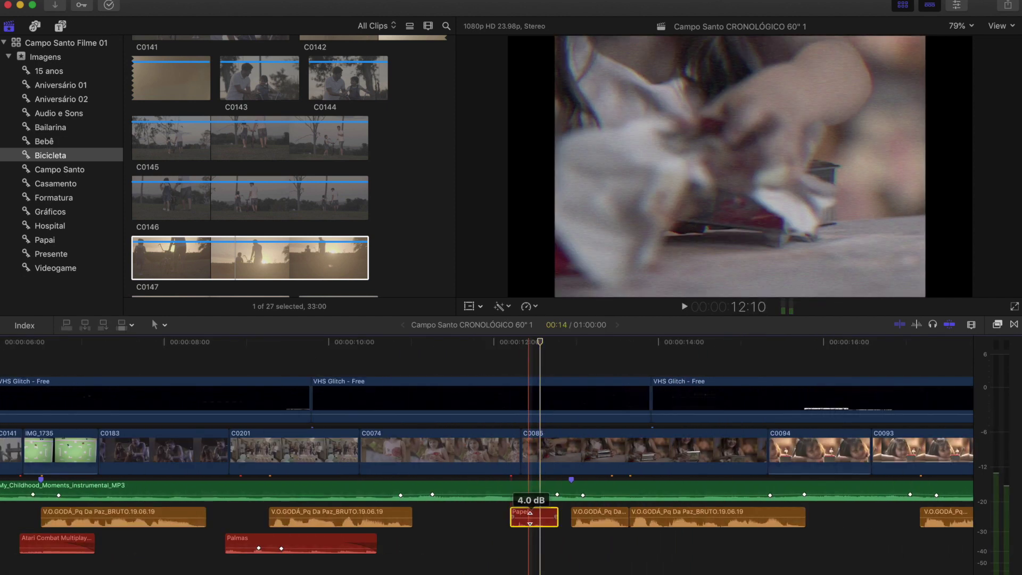
key(space)
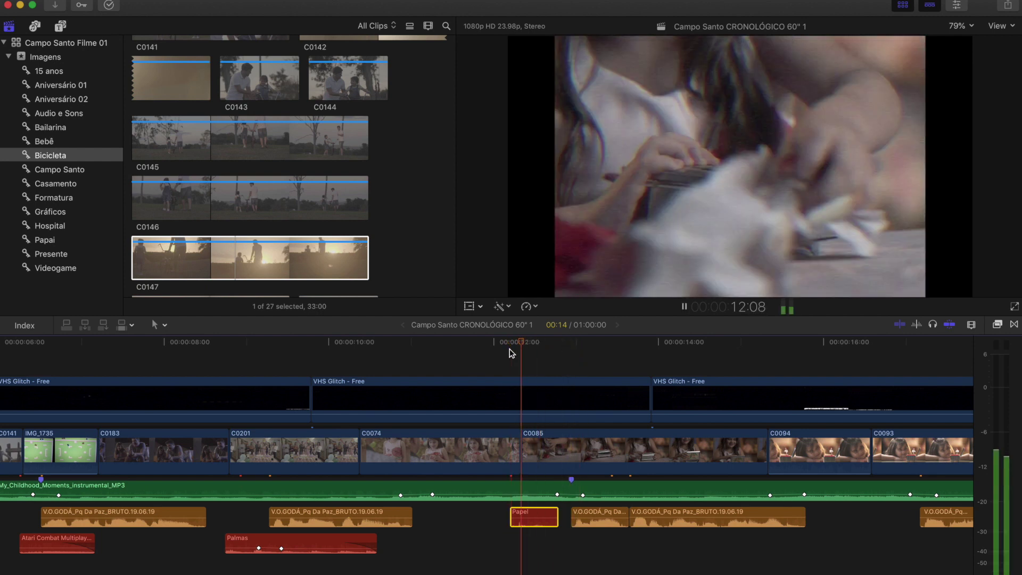
key(space)
Step: Examine the music track's volume keyframes around the voice-over clips from IMG_1735 to C0085
scroll(558, 465, left, 3)
click(559, 466)
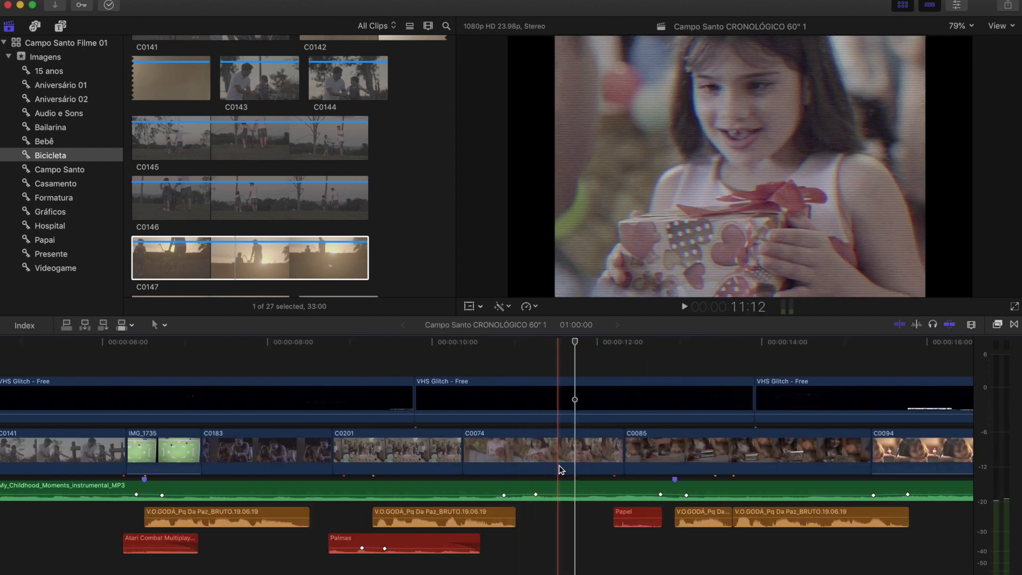
scroll(488, 494, right, 2)
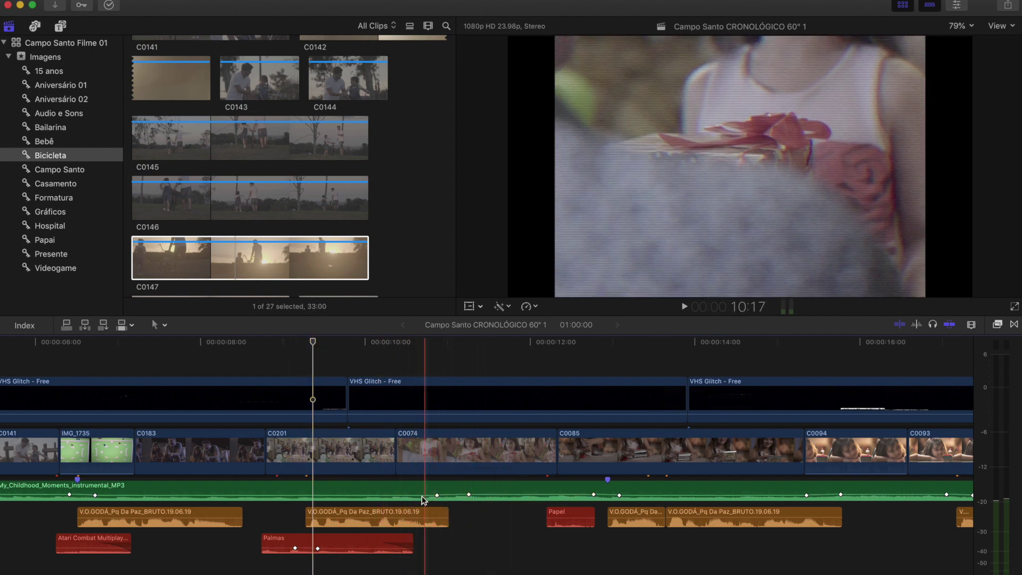
scroll(334, 499, left, 5)
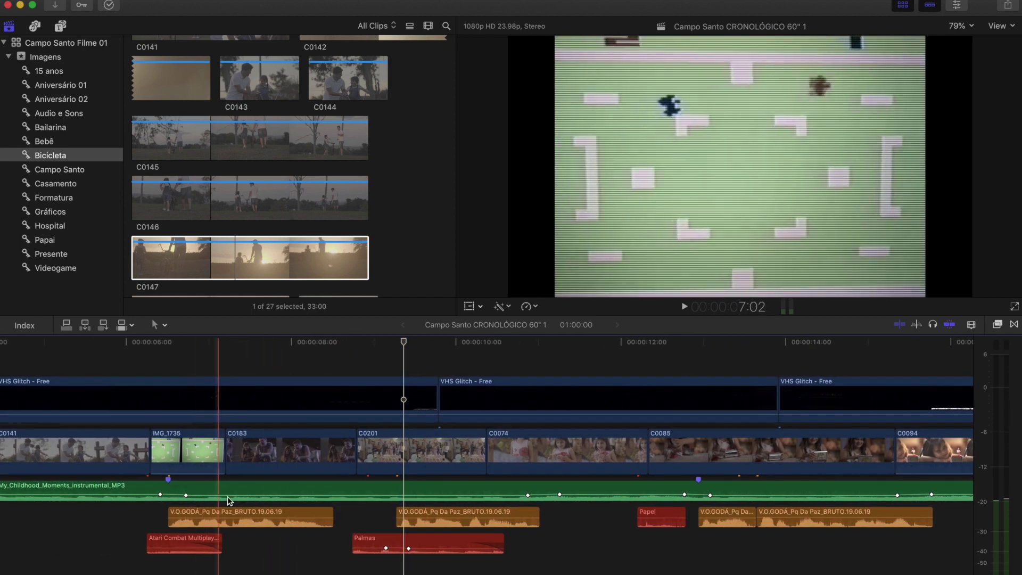
scroll(482, 496, right, 8)
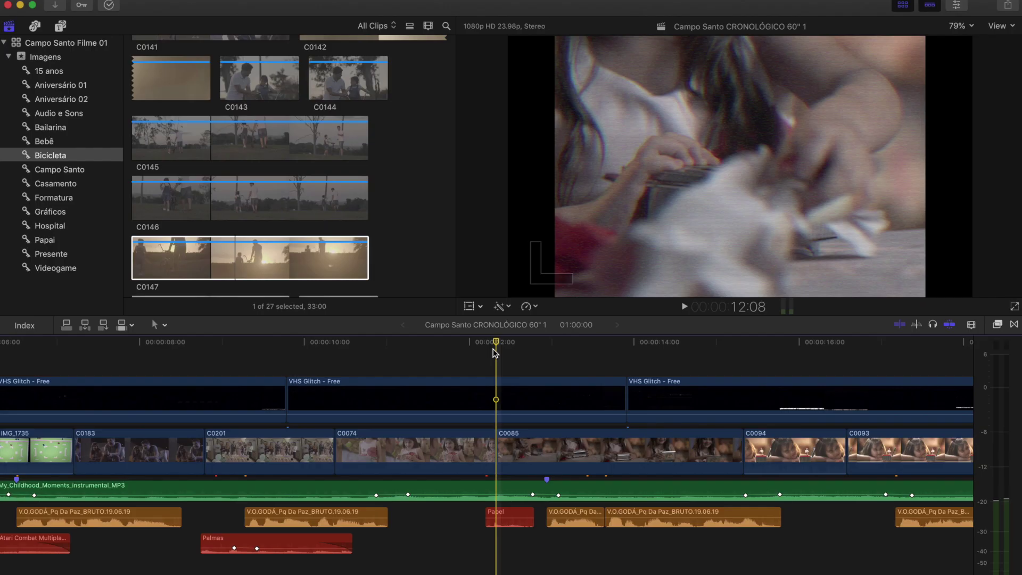
Step: Play the gift scene in C0074, and play again from 11:13 through the music box shots
click(287, 347)
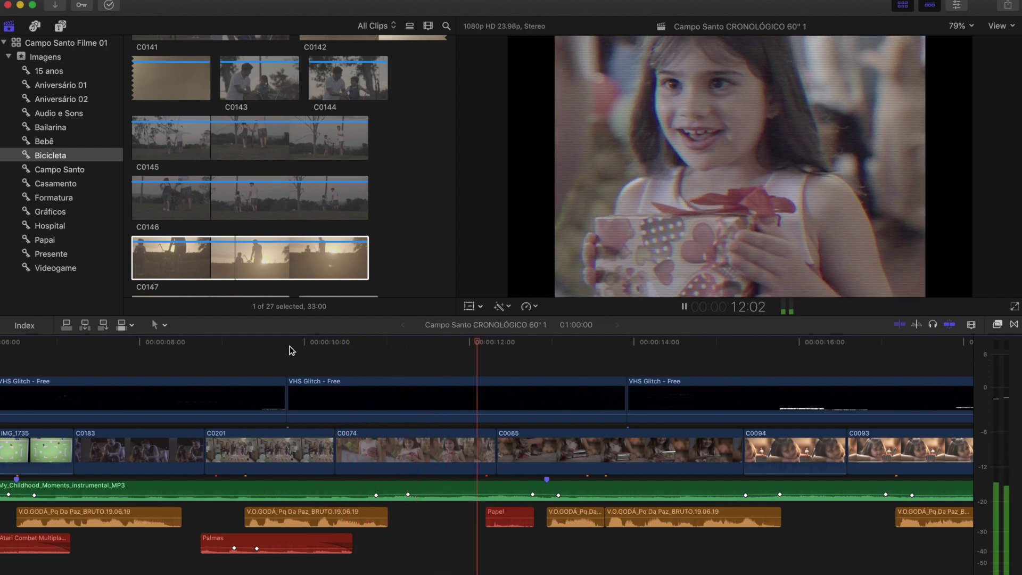
key(space)
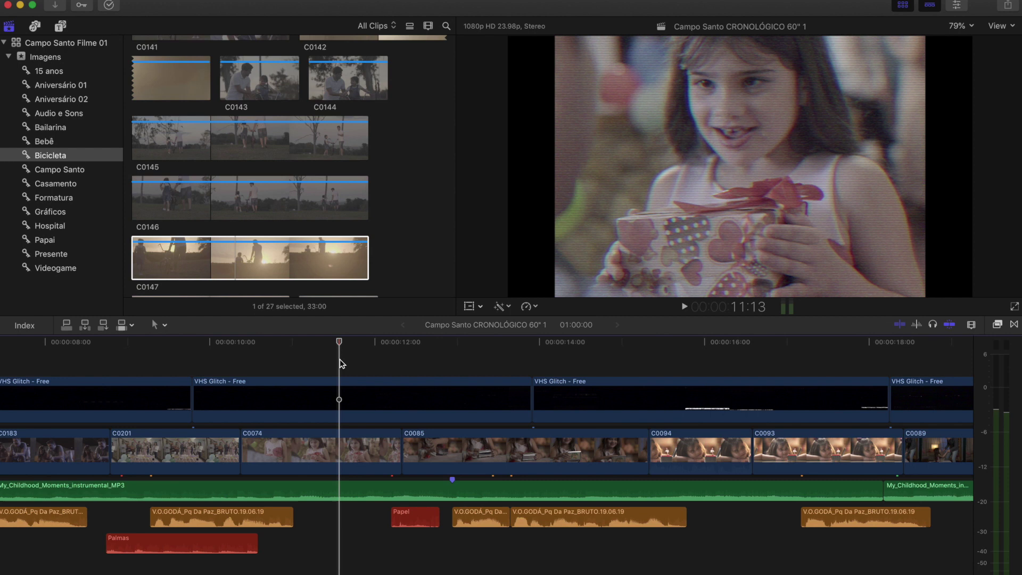
key(space)
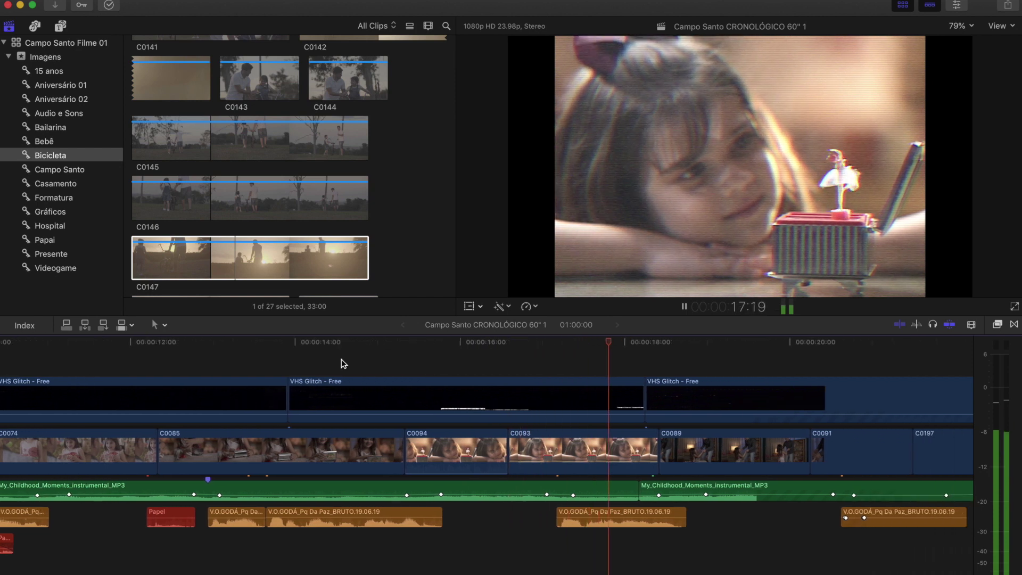
Step: Stop playback and scrub from C0085 through the music box shots C0094 and C0093 to review their picture and sound placement
key(space)
key(super+minus)
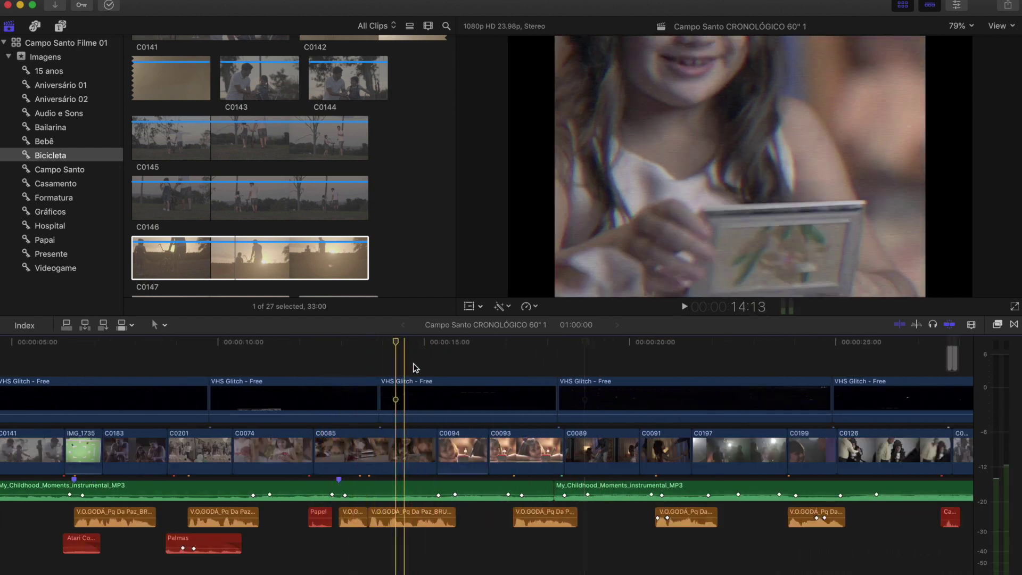
click(395, 452)
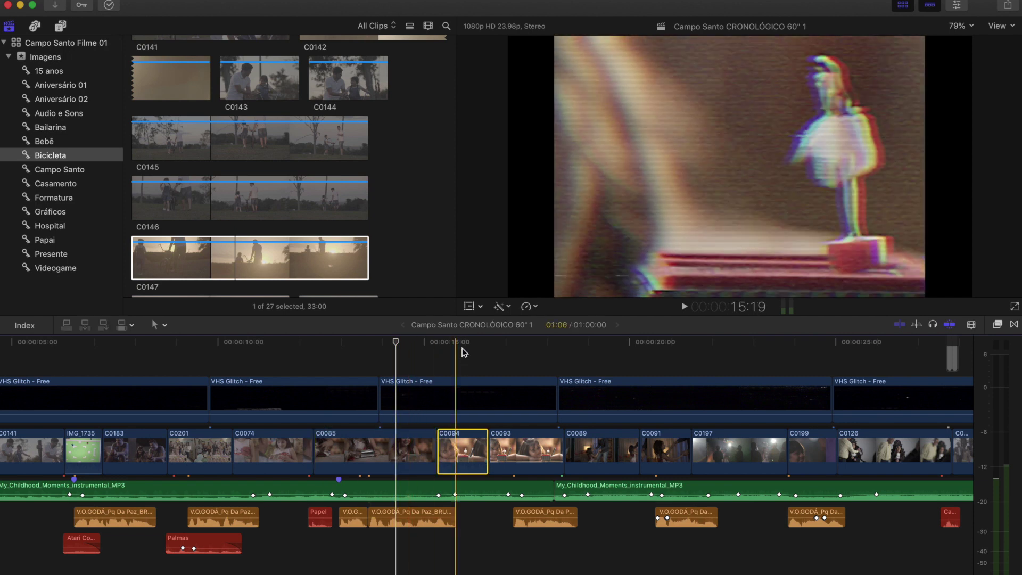
click(462, 341)
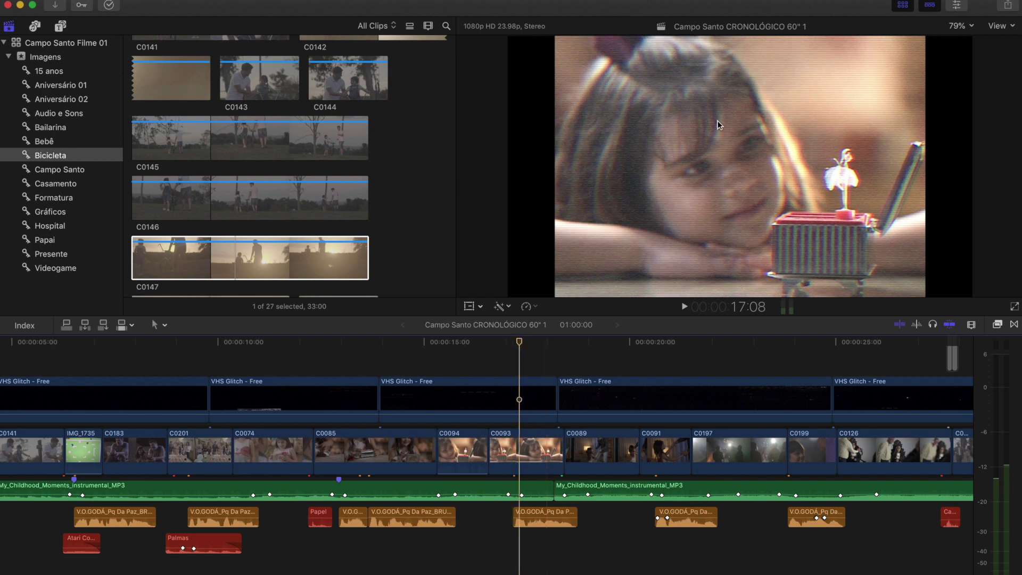
click(553, 343)
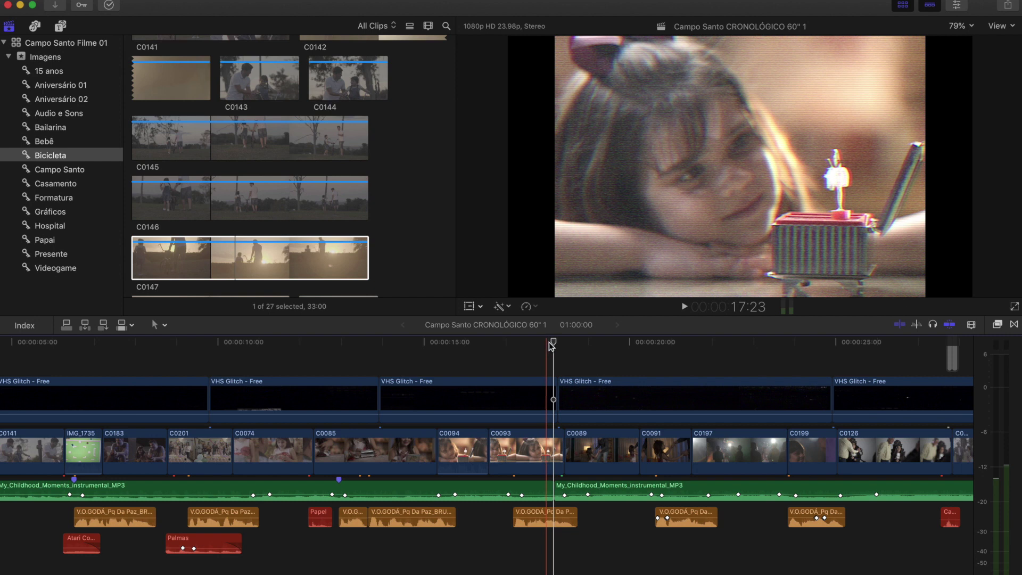
Step: Play the sequence from the gift scene at 11:13 through the music box shots and into C0197
drag(551, 346, 282, 356)
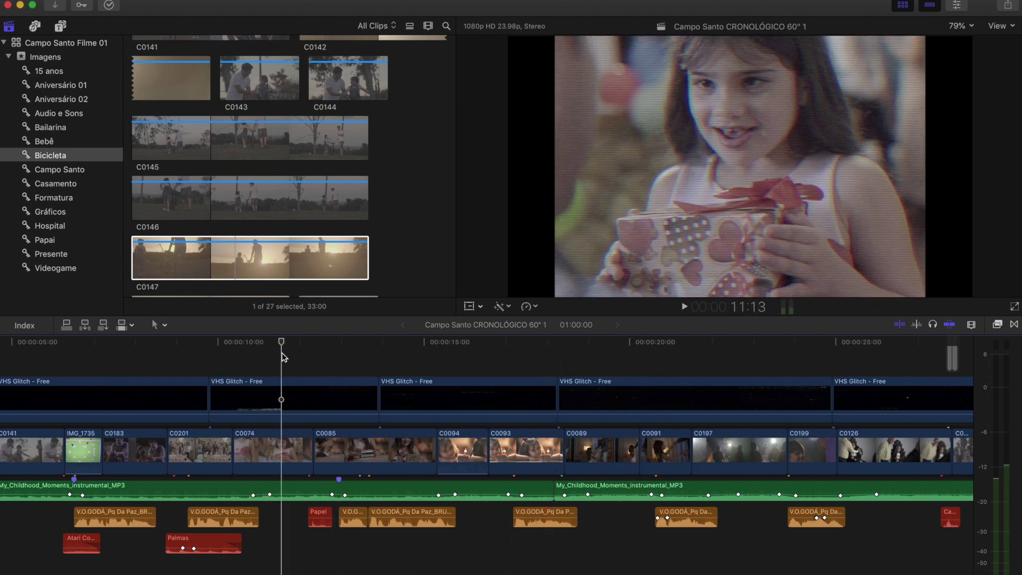
key(space)
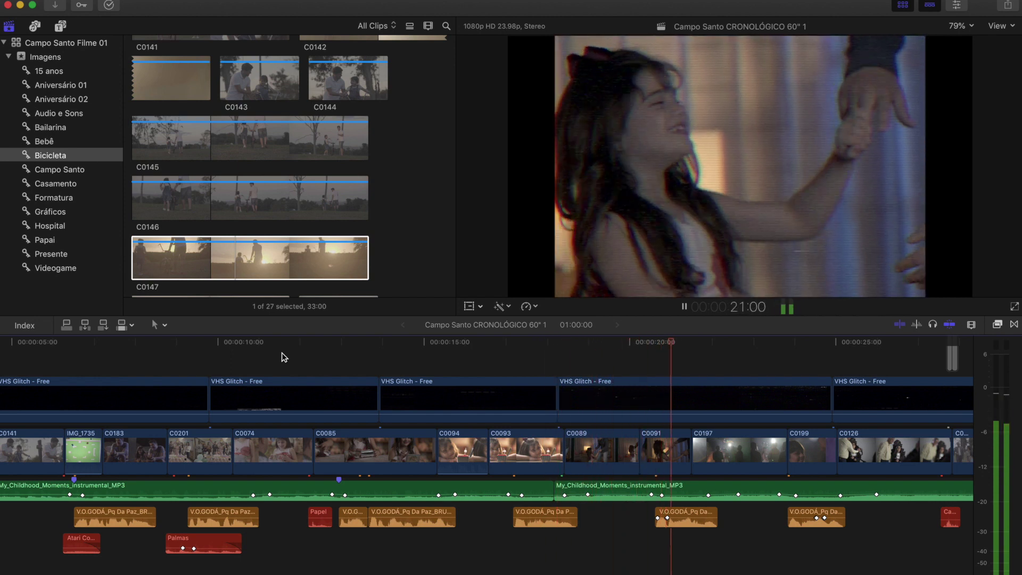
key(space)
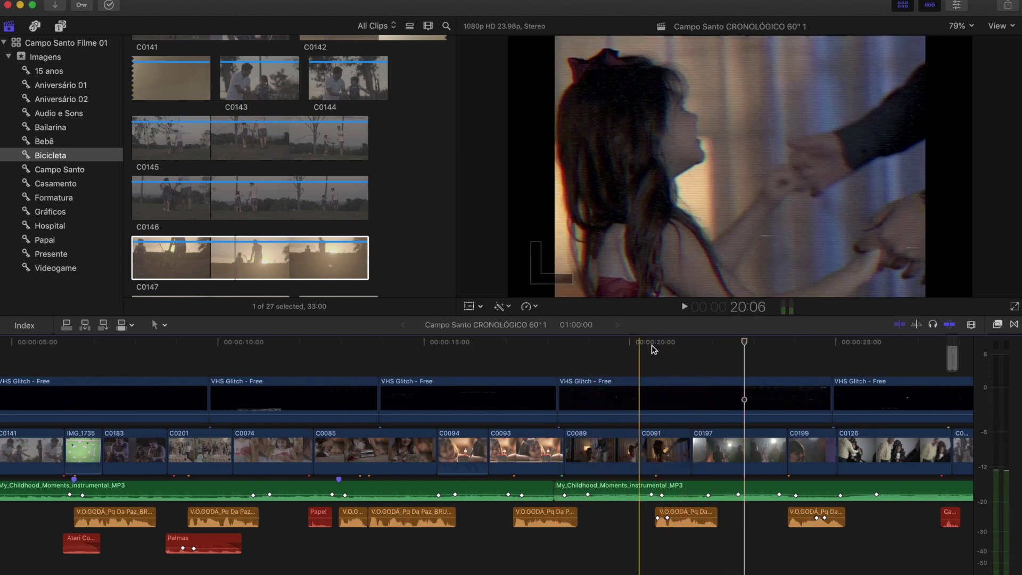
Step: Scrub from C0091 to C0126, going over the voice-over clip under C0199 and the cut into C0126
drag(663, 343, 735, 344)
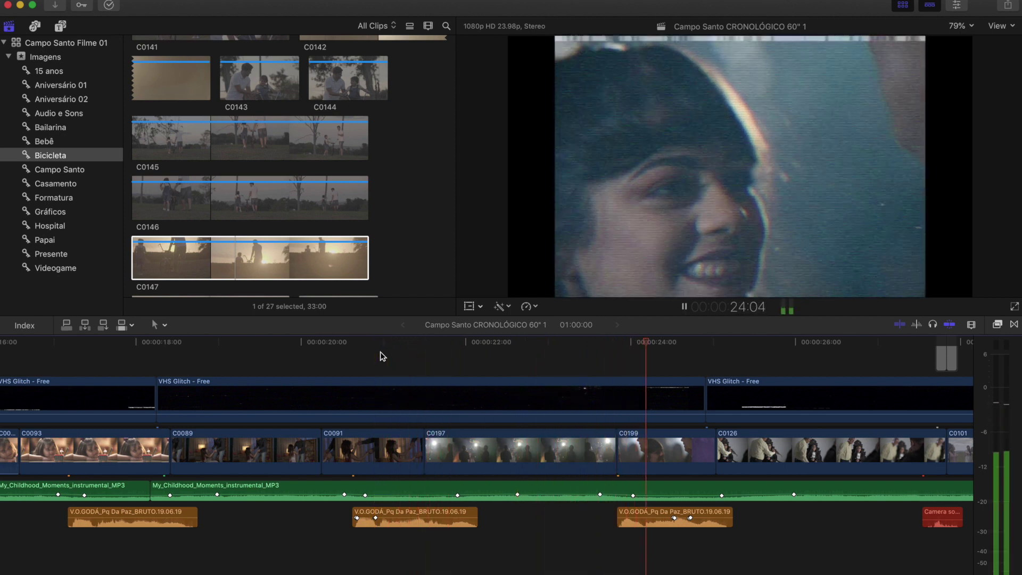
click(389, 342)
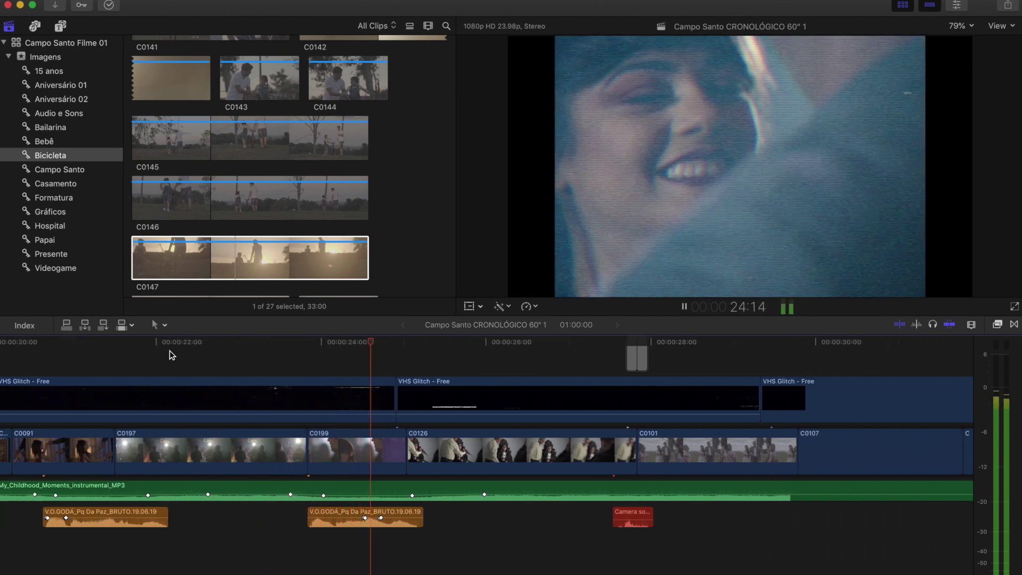
drag(290, 343, 306, 344)
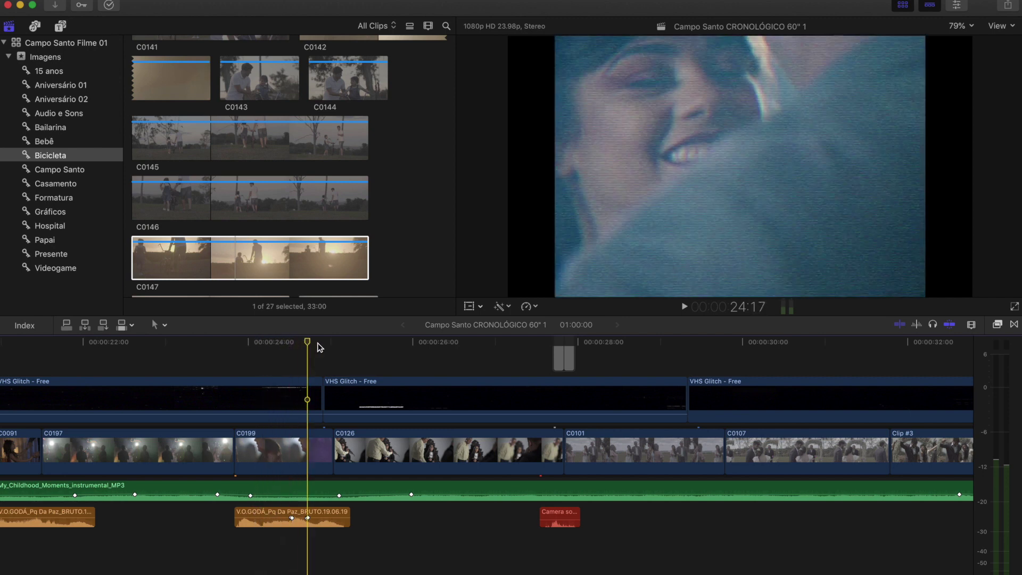
drag(319, 347, 390, 350)
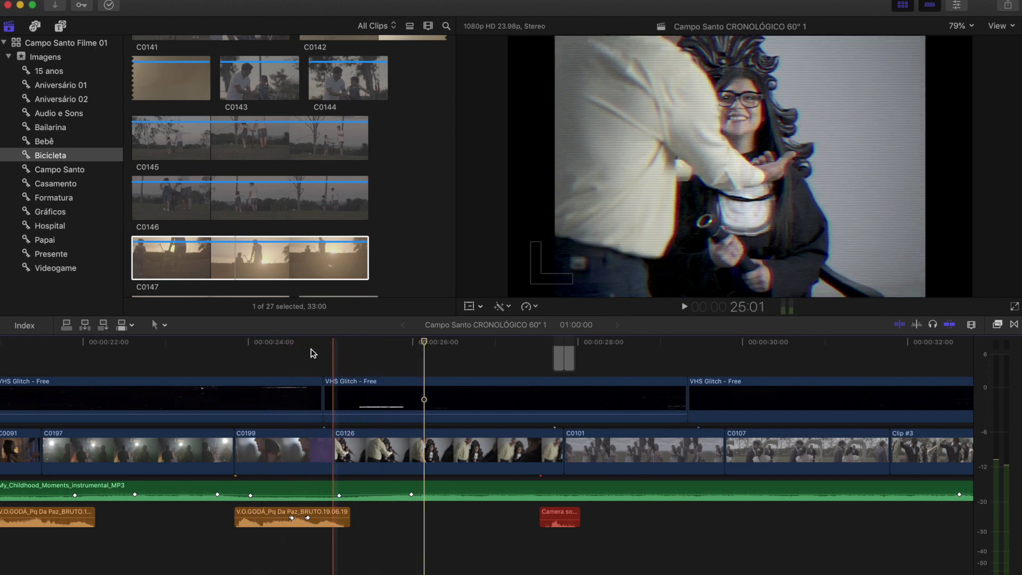
drag(313, 353, 292, 348)
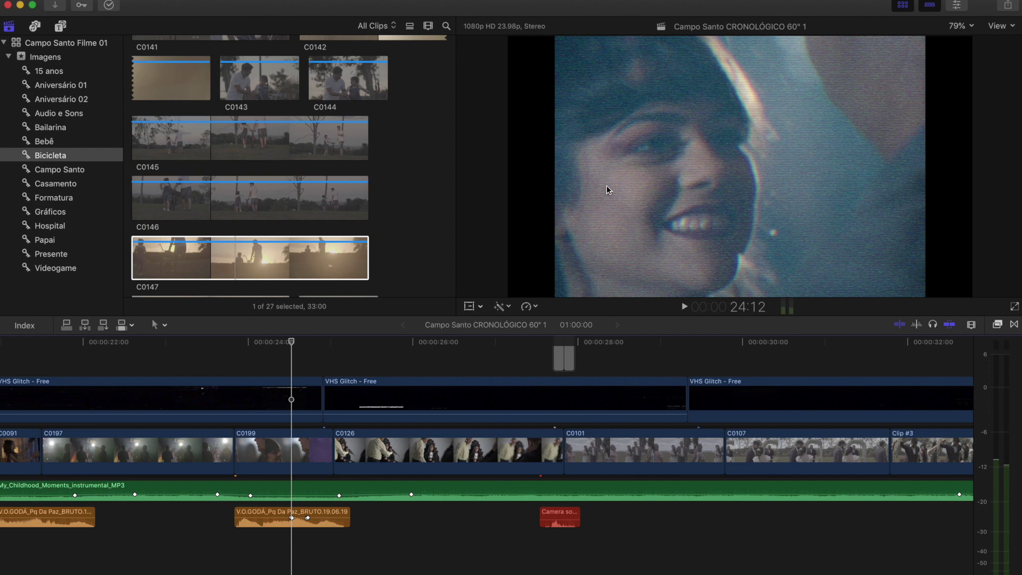
drag(346, 347, 492, 346)
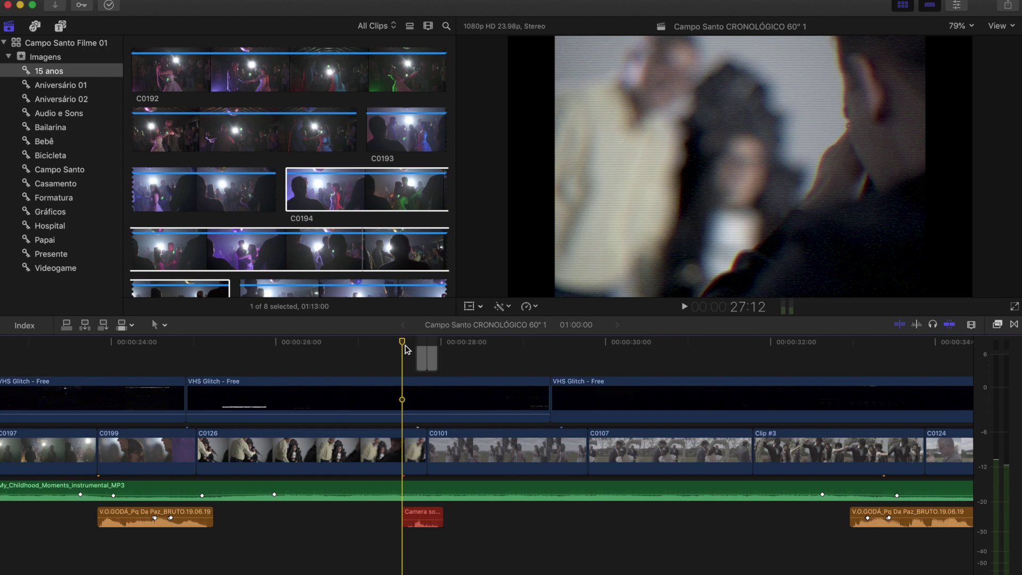
Step: Play from 20:14 in C0091 through the party and graduation shots, up to the camera sound effect under C0126
key(super+minus)
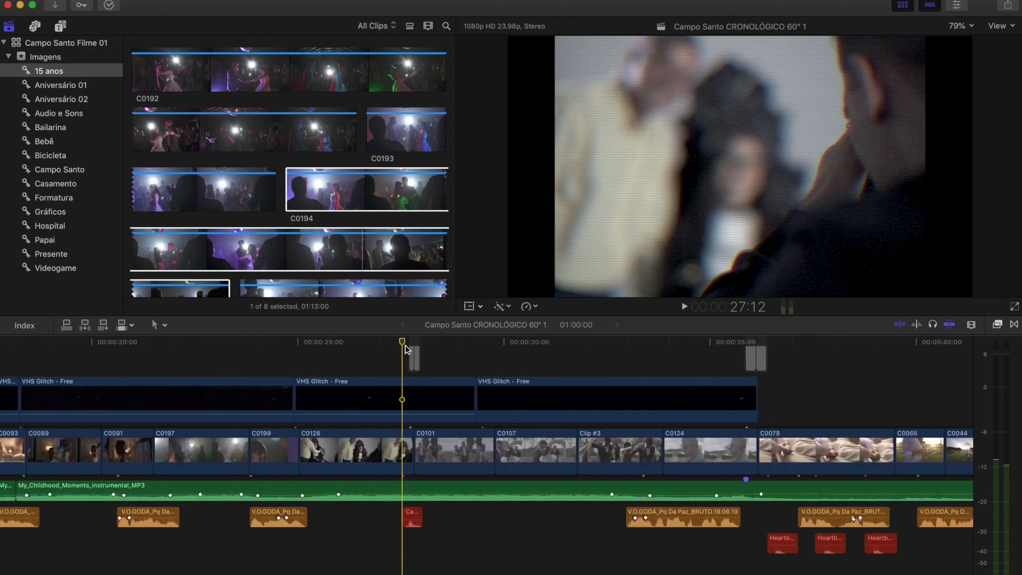
click(363, 345)
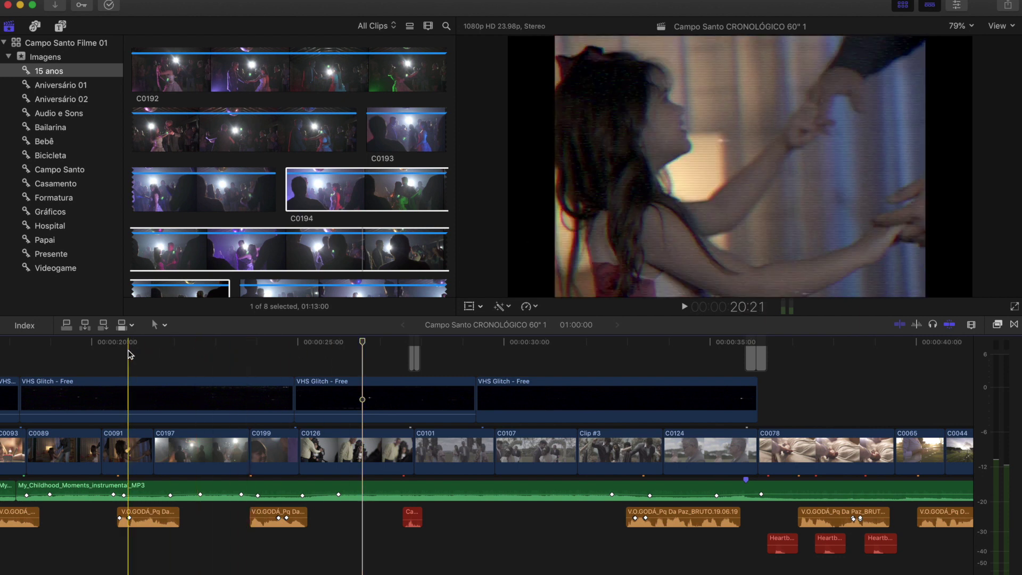
click(128, 349)
scroll(122, 350, left, 5)
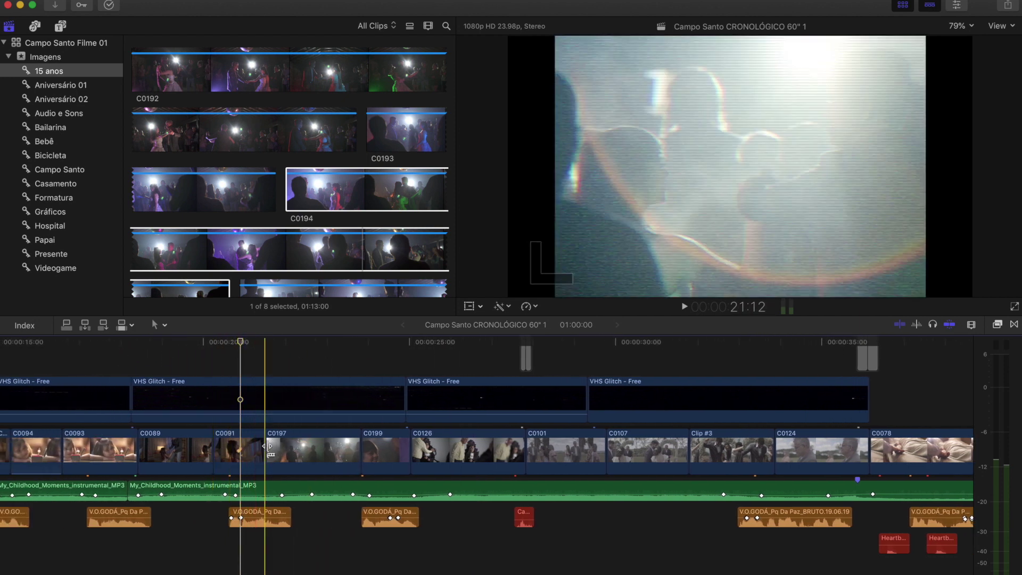
mouse_move(240, 341)
mouse_down()
mouse_move(303, 347)
mouse_move(231, 352)
mouse_up()
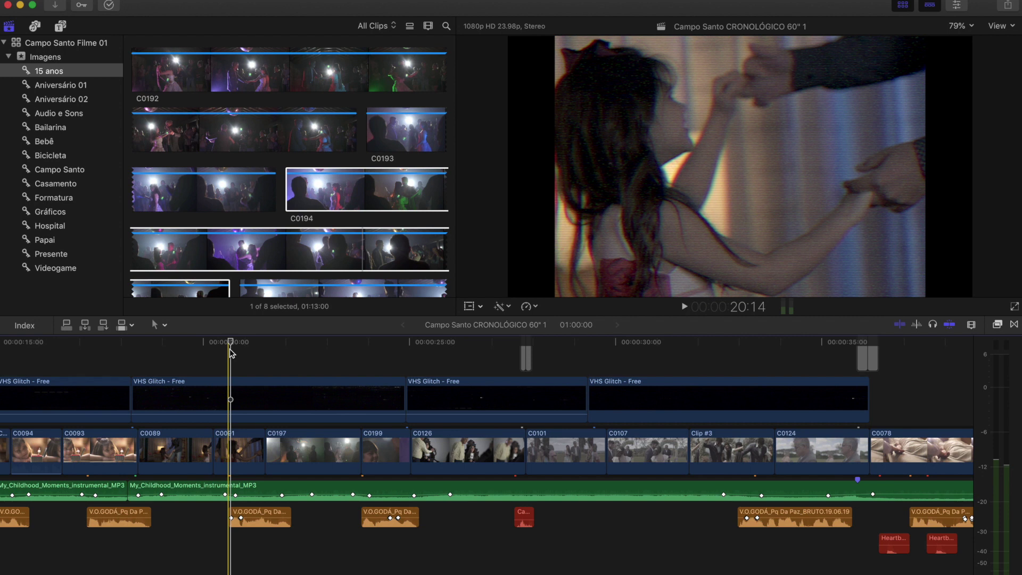
key(space)
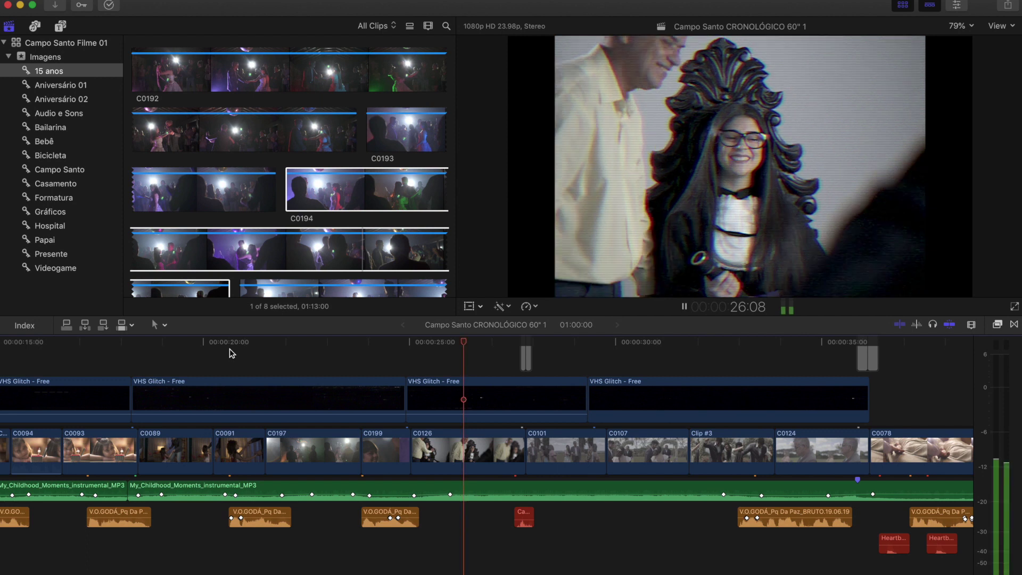
key(space)
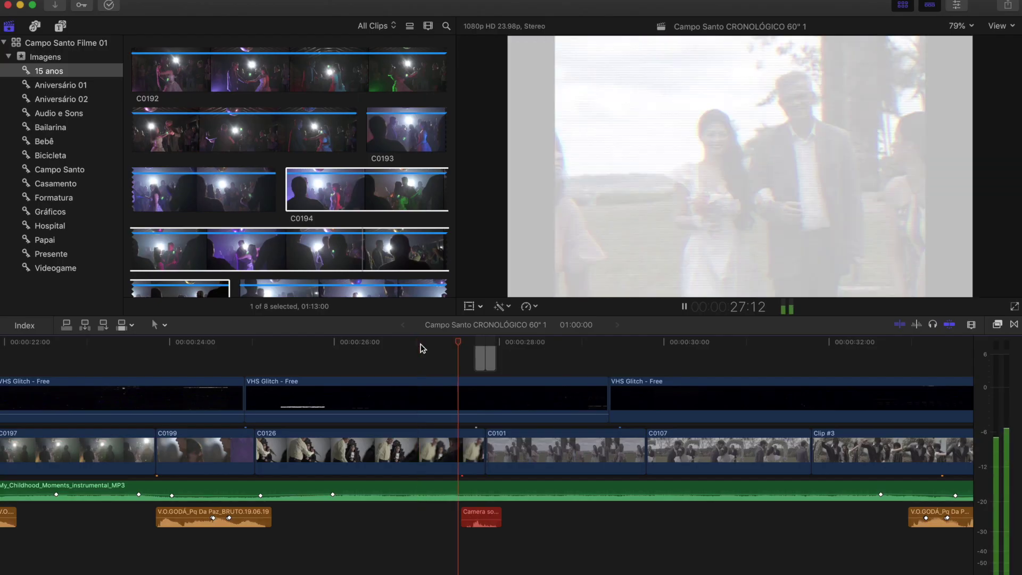
Step: Play the wedding shots from 27:23 in C0101 to 35:16 in C0124 with their music and voice-over
key(super+minus)
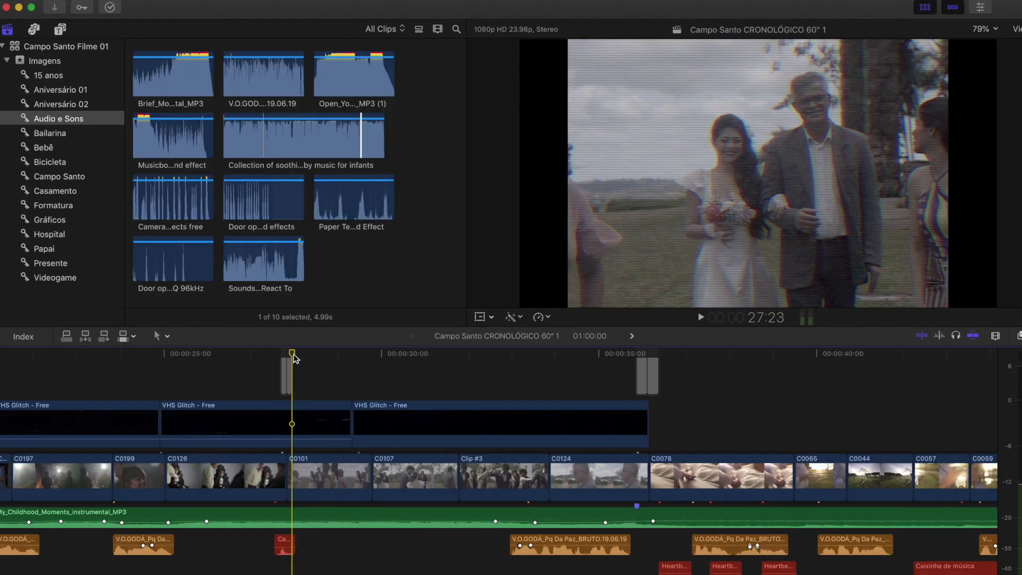
key(space)
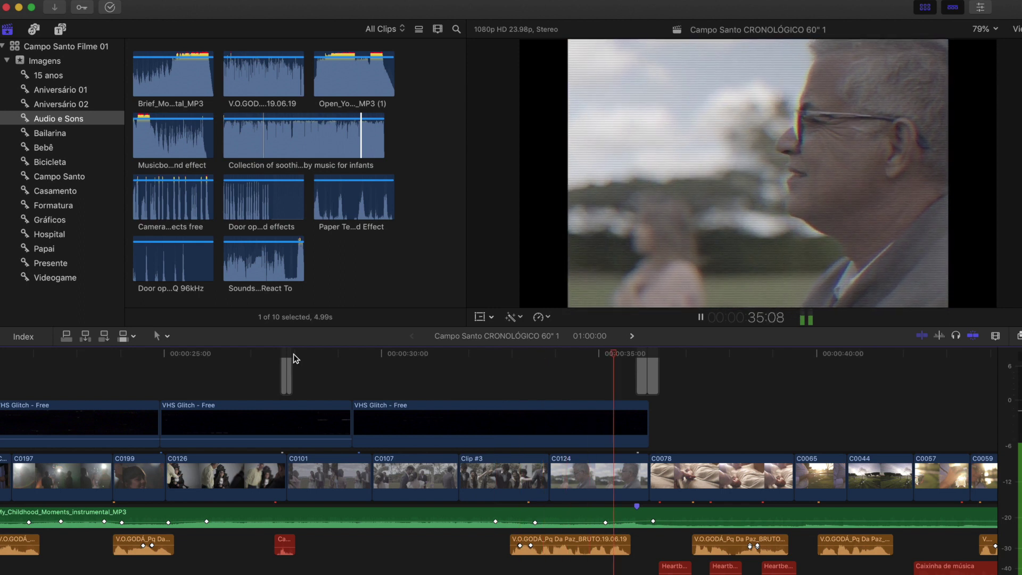
key(space)
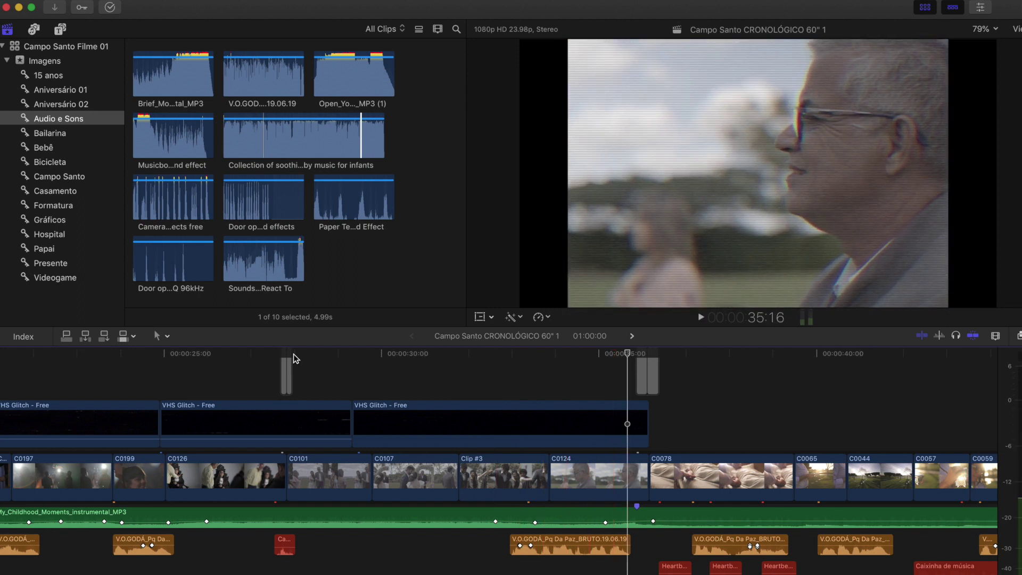
Step: Scrub back and forth over the man's close-up in C0124 to examine it against the end of the voice-over clip
click(338, 354)
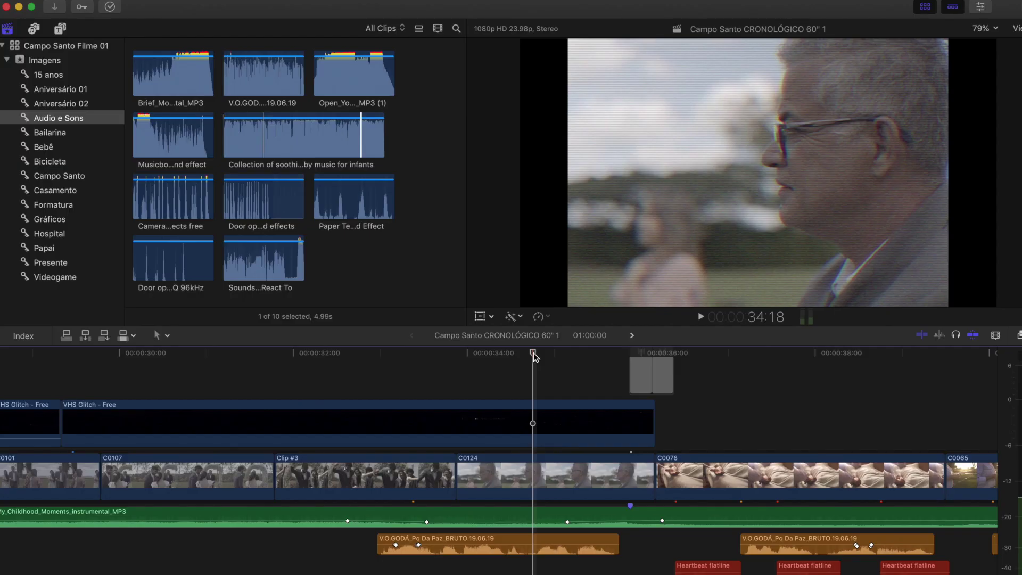
drag(533, 355, 583, 355)
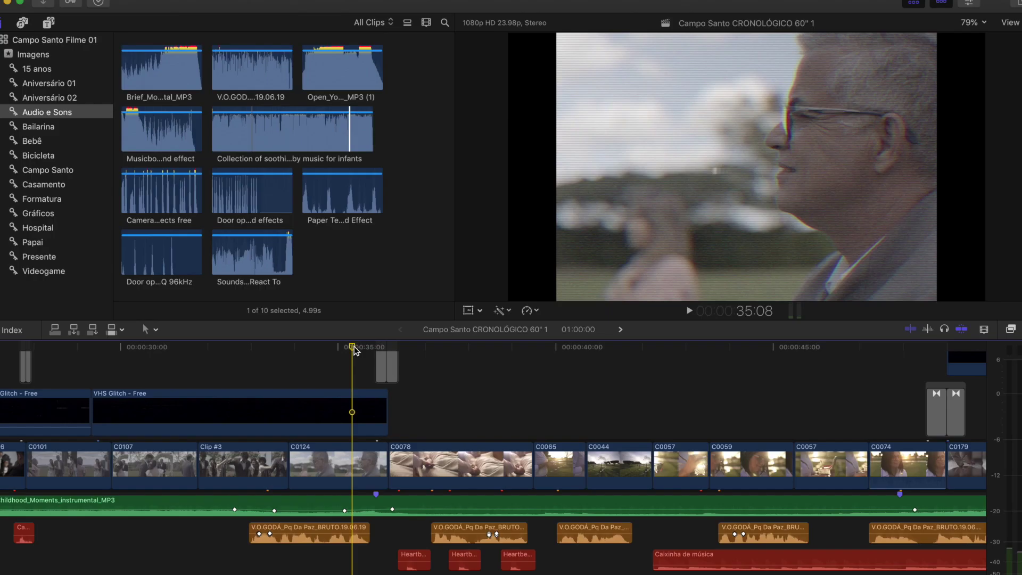
key(super+equal)
drag(353, 349, 344, 352)
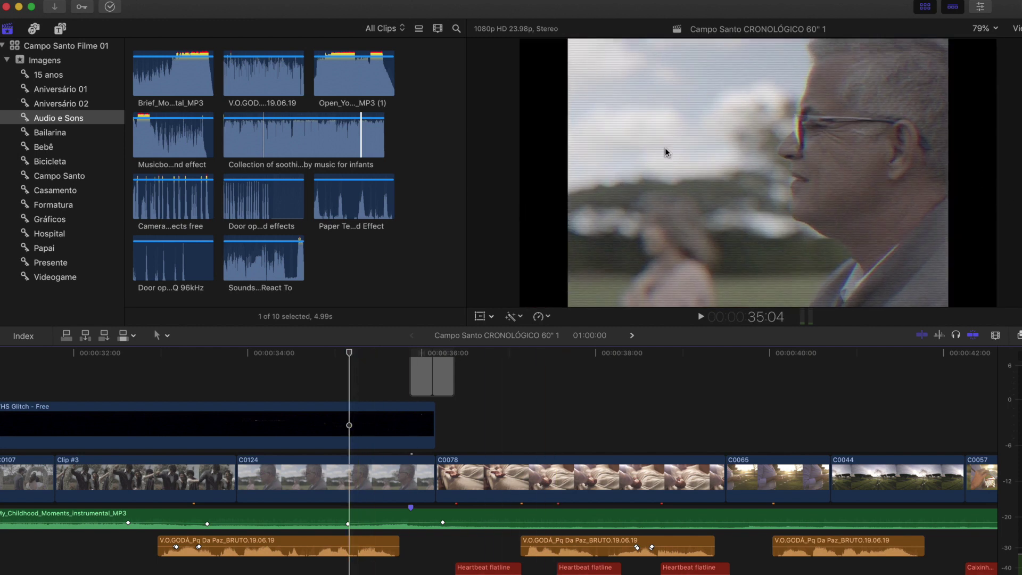
drag(349, 353, 308, 364)
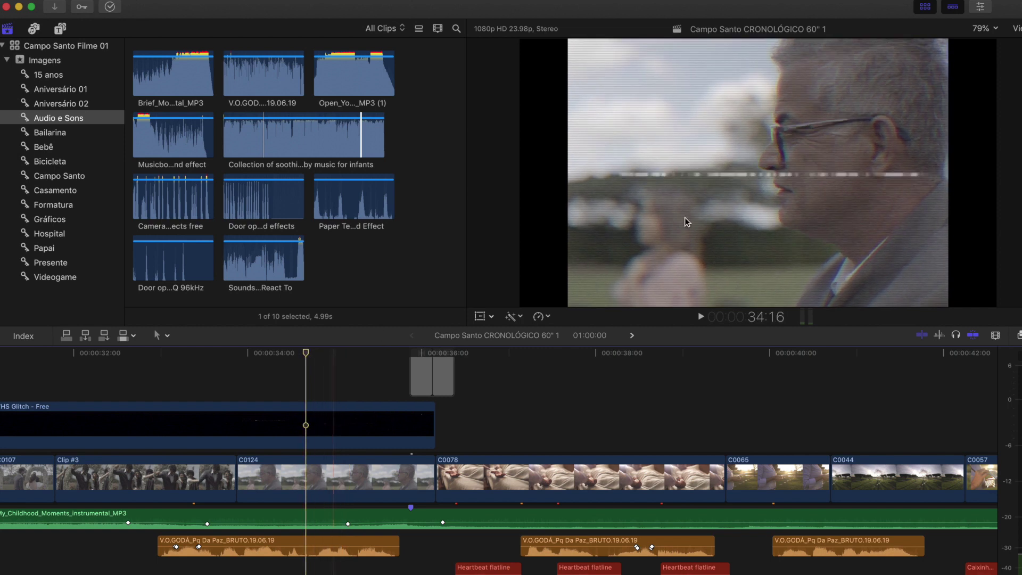
Step: Play from 34:14 in C0124 through the hospital shot with its heartbeat effects, stopping at 40:14 in C0065
key(space)
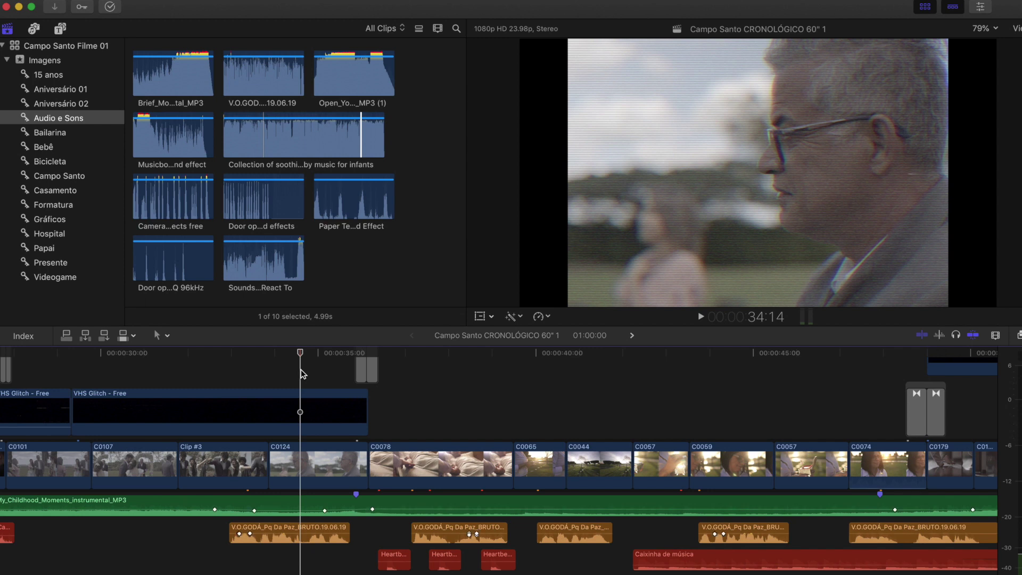
key(space)
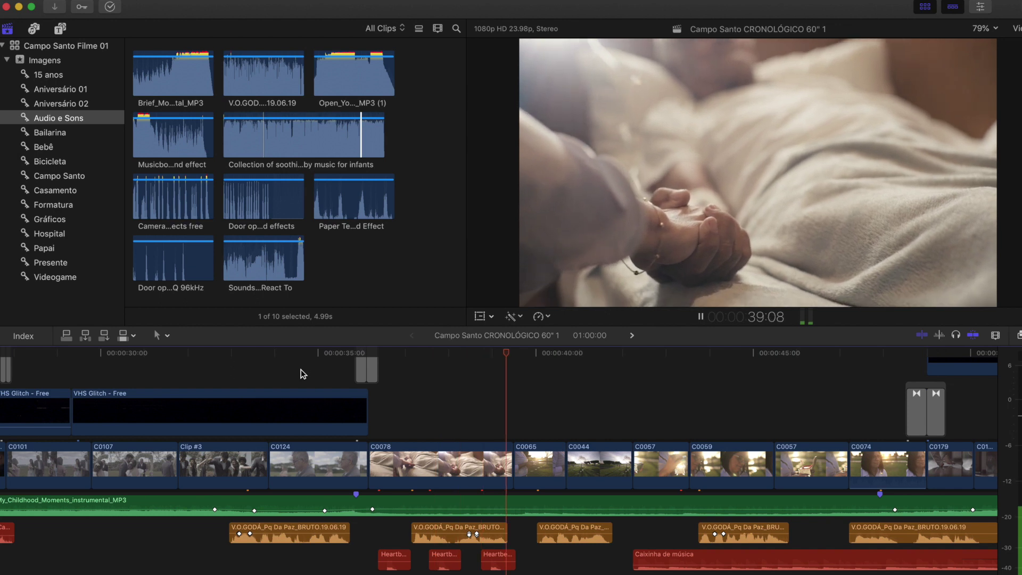
key(space)
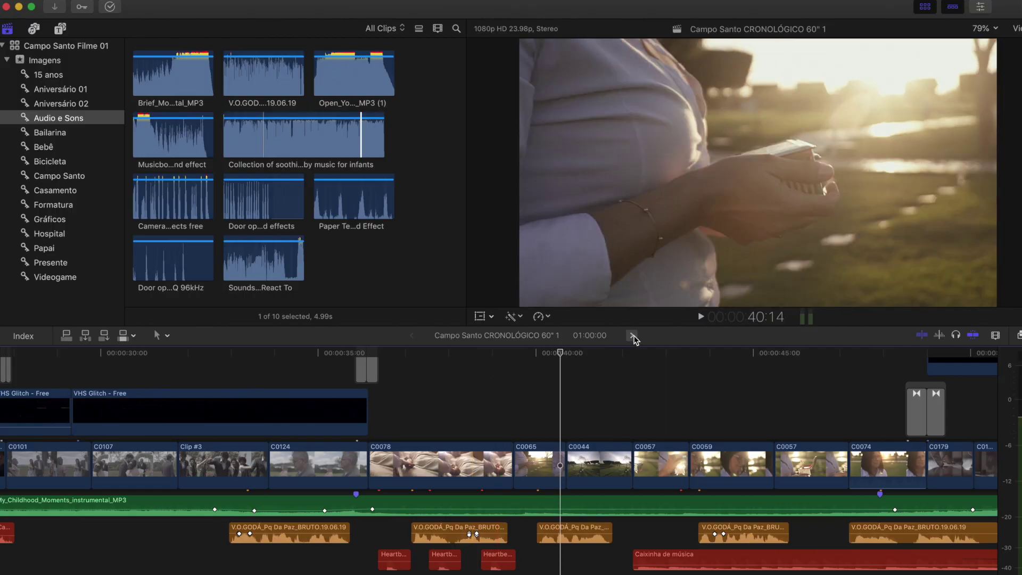
Step: Open the Música project, examine its music track from start to end, and return to the Campo Santo CRONOLÓGICO timeline
click(632, 336)
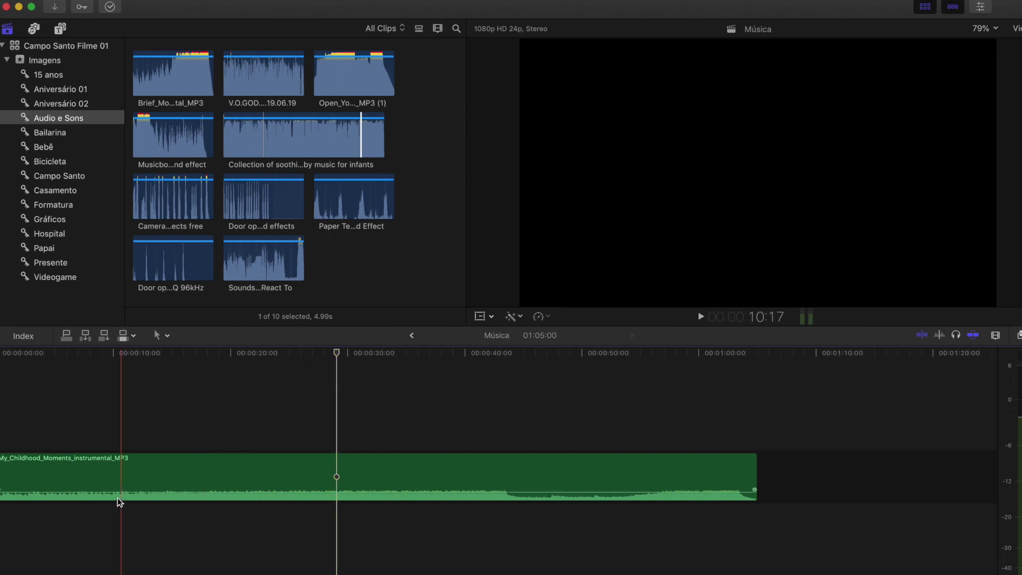
scroll(119, 502, left, 3)
click(40, 489)
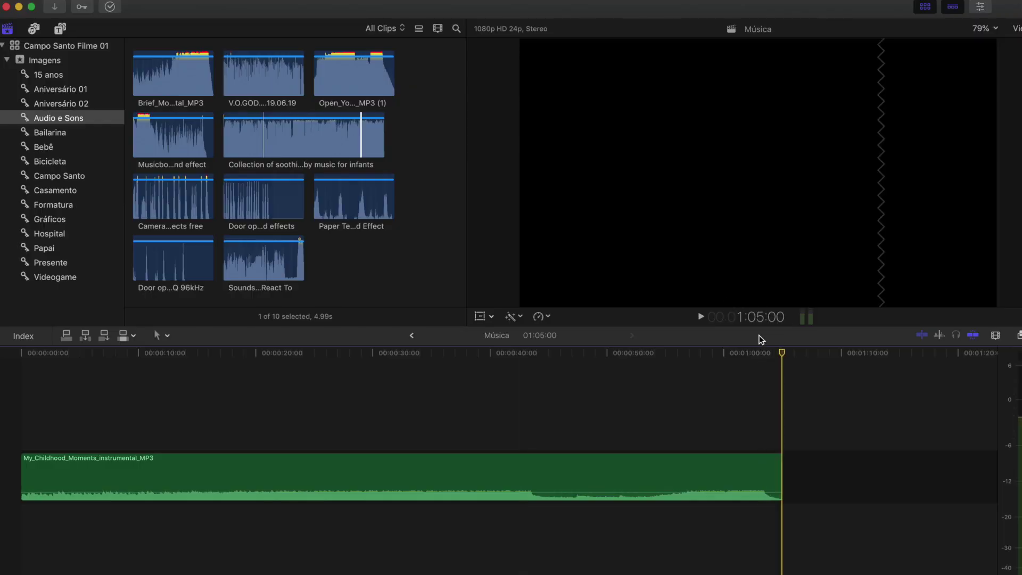
click(412, 335)
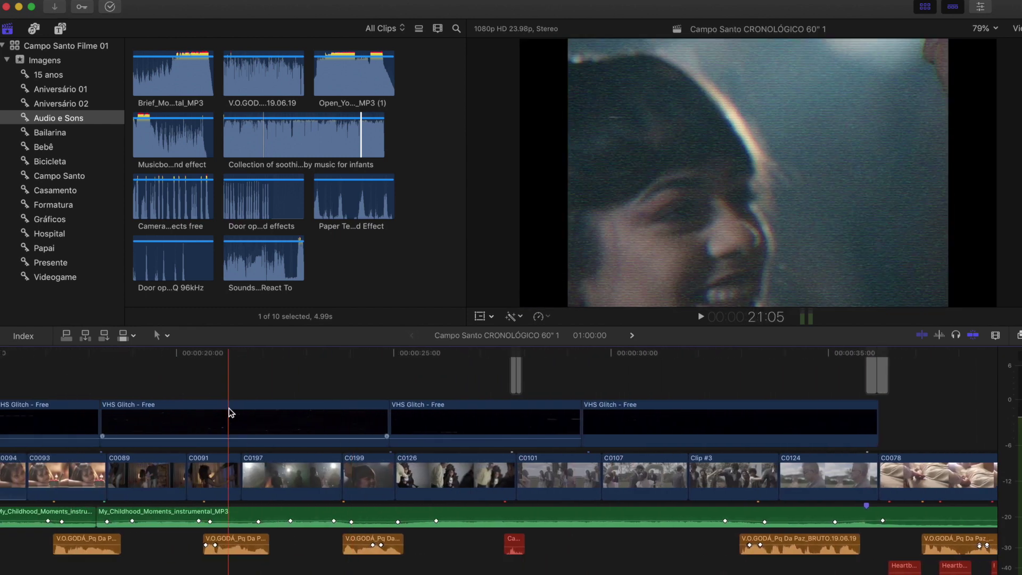
Step: Locate the join between the two music clips at 18:04 under C0093 and inspect the volume level beside it
scroll(281, 403, left, 5)
click(376, 370)
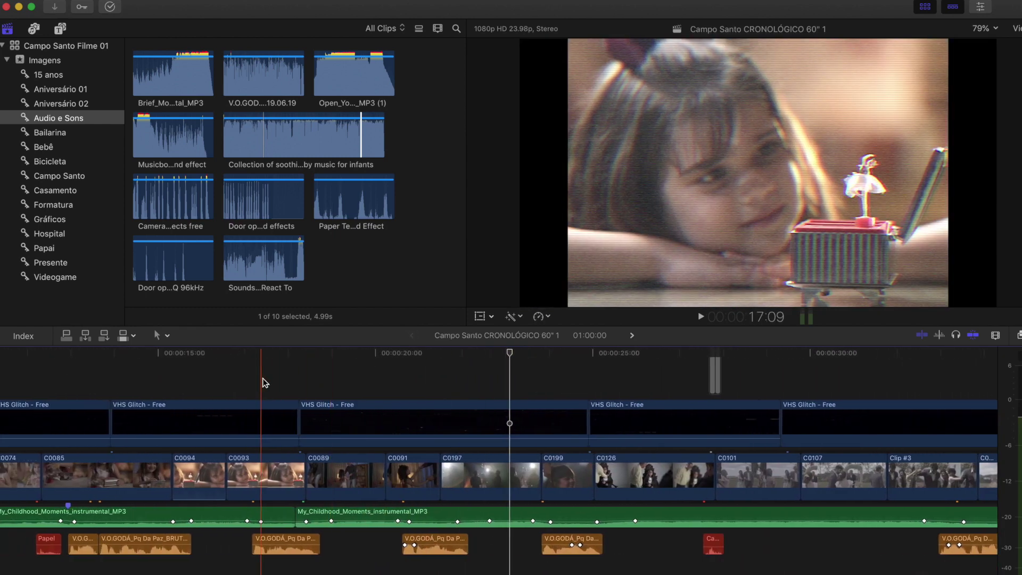
click(262, 376)
key(super+equal)
click(326, 363)
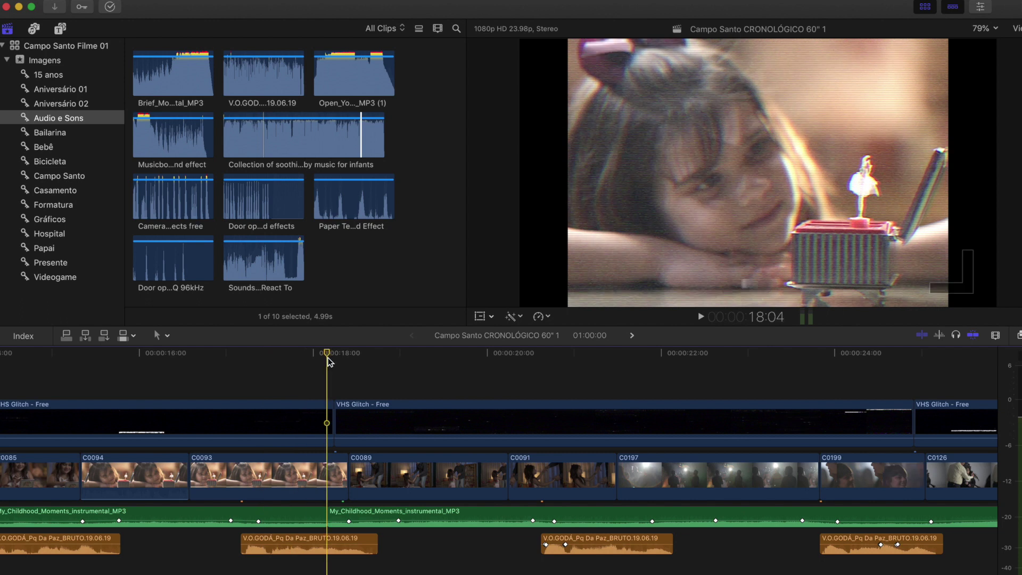
alt+click(316, 520)
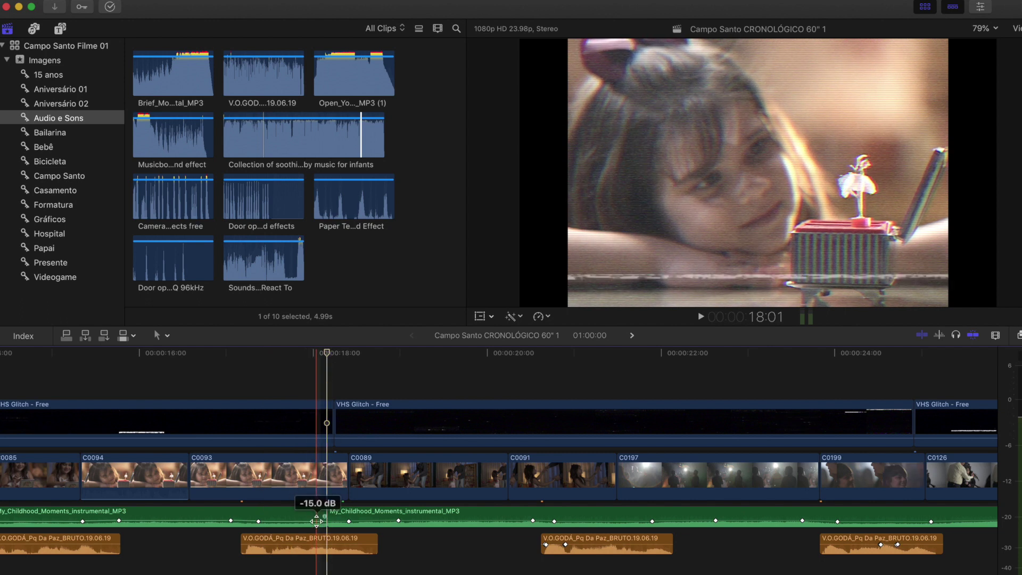
Step: Examine the whole timeline's audio layout, checking the film's end at 1:00:00 and the music-box shot at 16:14
key(super+minus)
key(super+minus)
key(super+minus)
click(669, 363)
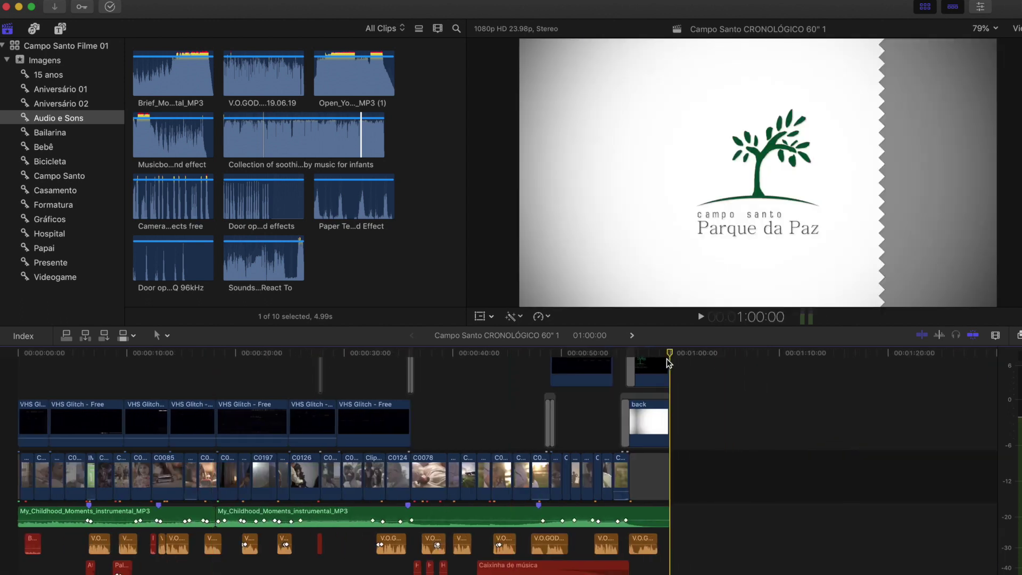
click(198, 369)
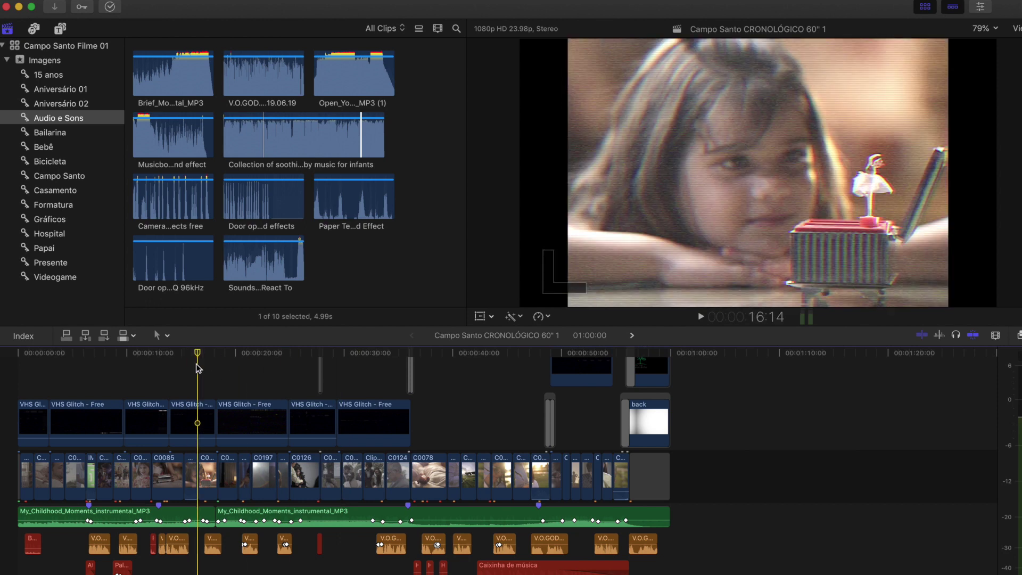
Step: Play from 33:04 in Clip #3 into C0078 and examine its heartbeat effects, returning to 36:18
key(super+equal)
key(super+equal)
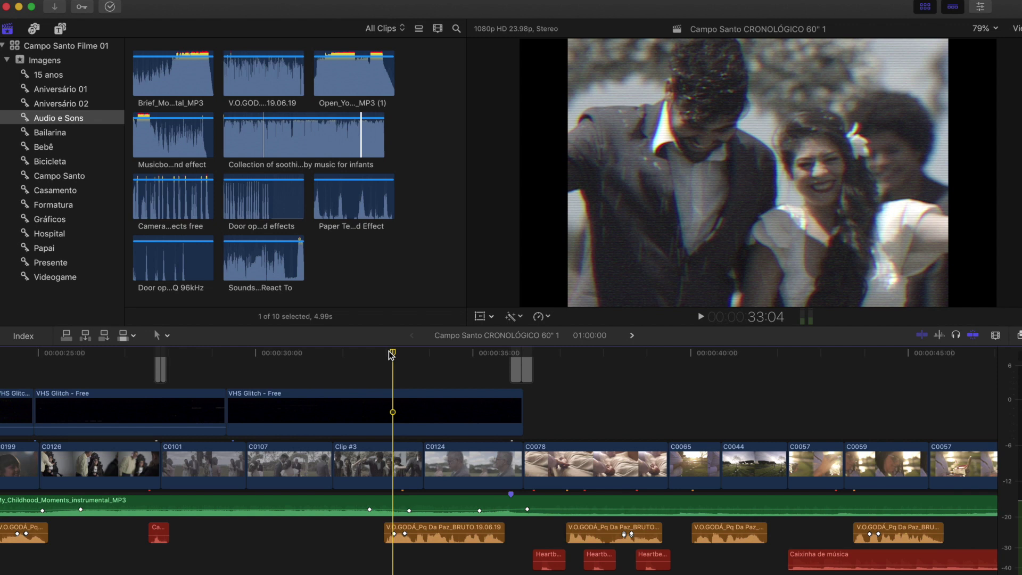
key(space)
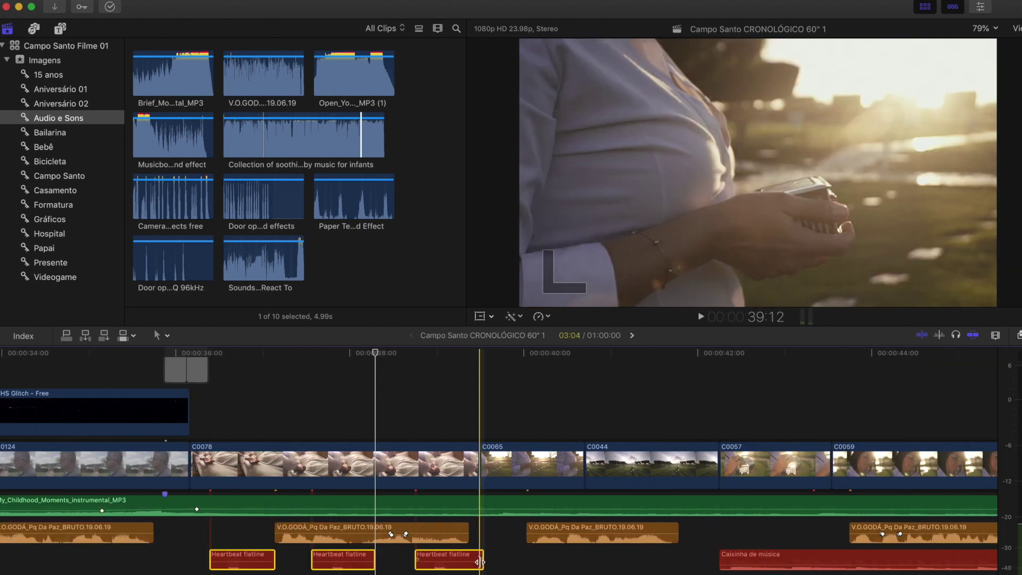
key(super+minus)
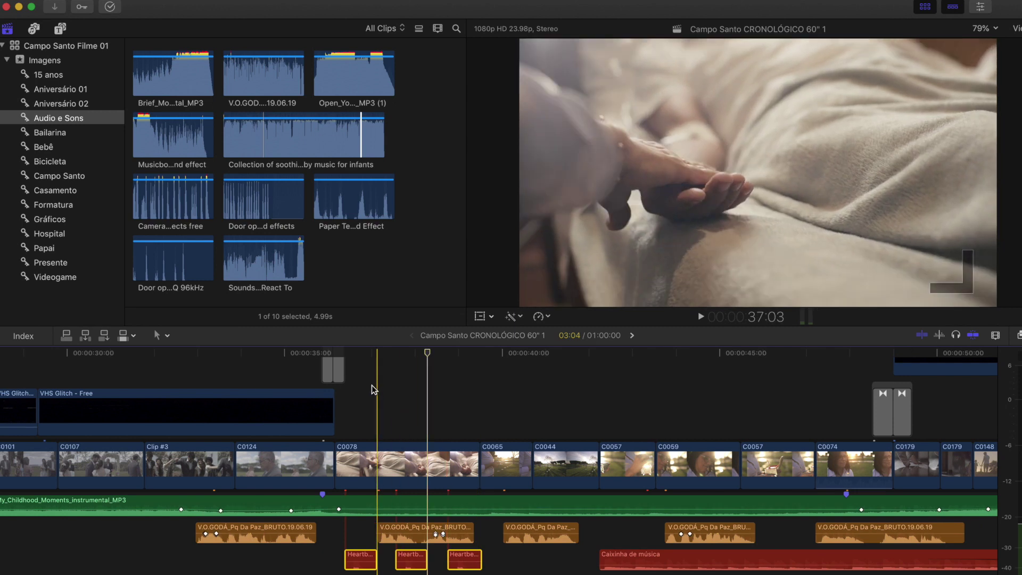
click(360, 370)
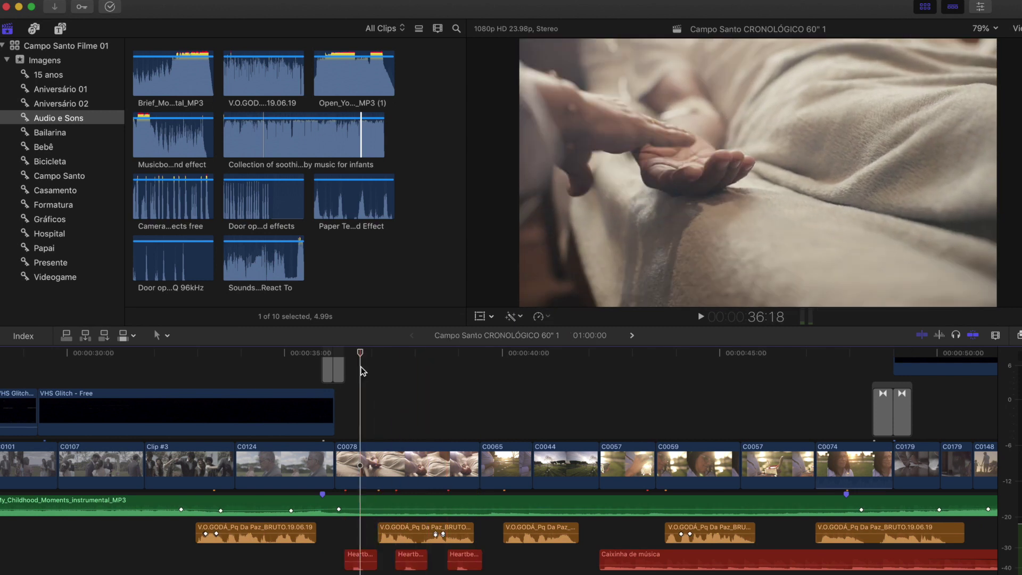
Step: Examine the park shots from 40:00 in C0065 to the end of C0074 against the voice-over and Caixinha de música clips
click(358, 353)
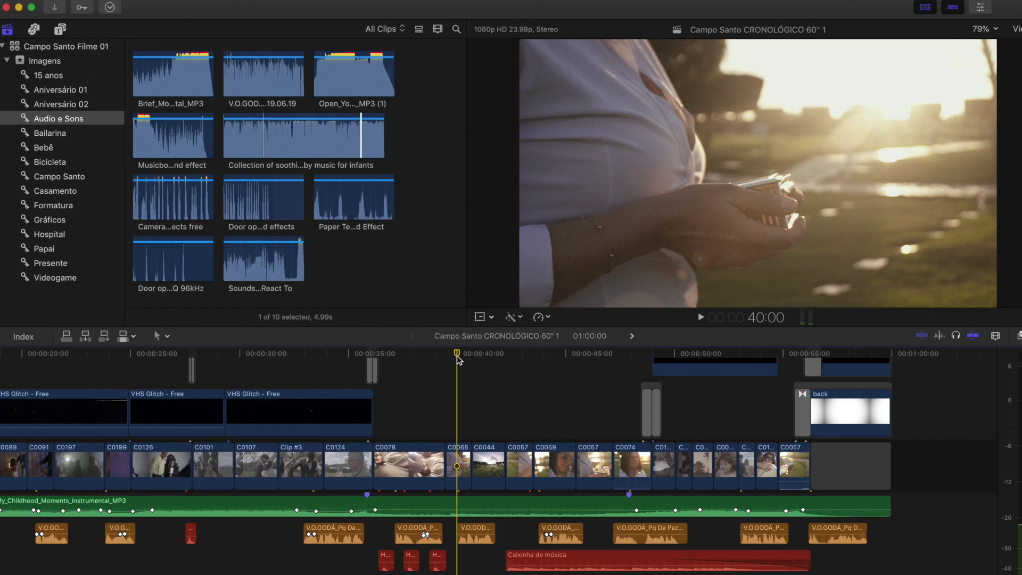
key(super+equal)
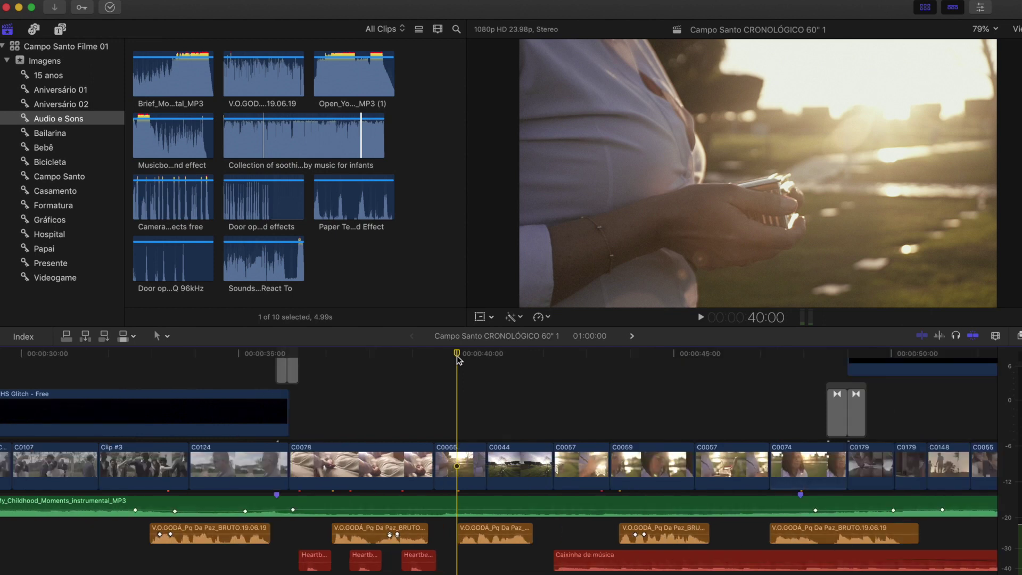
click(512, 360)
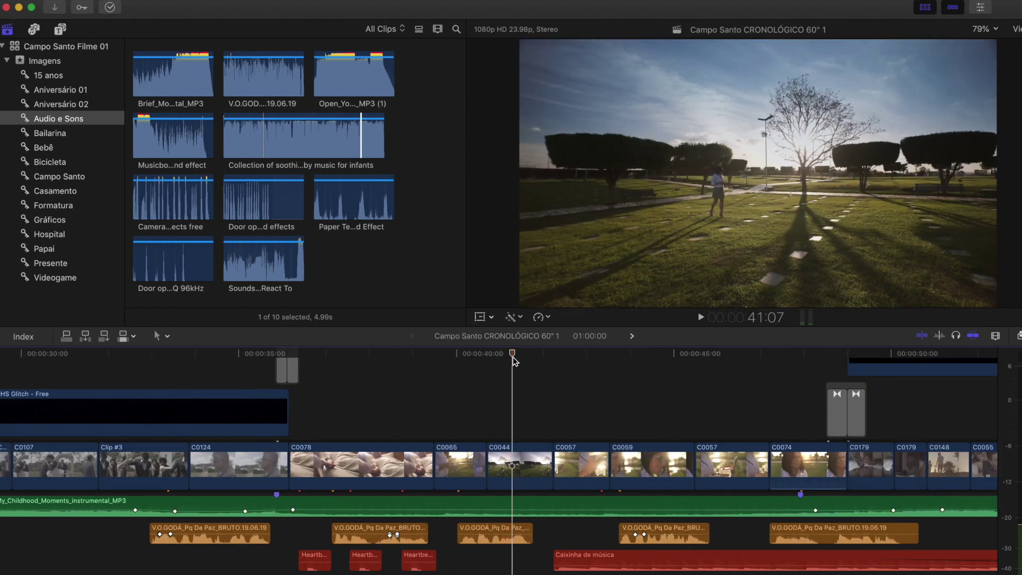
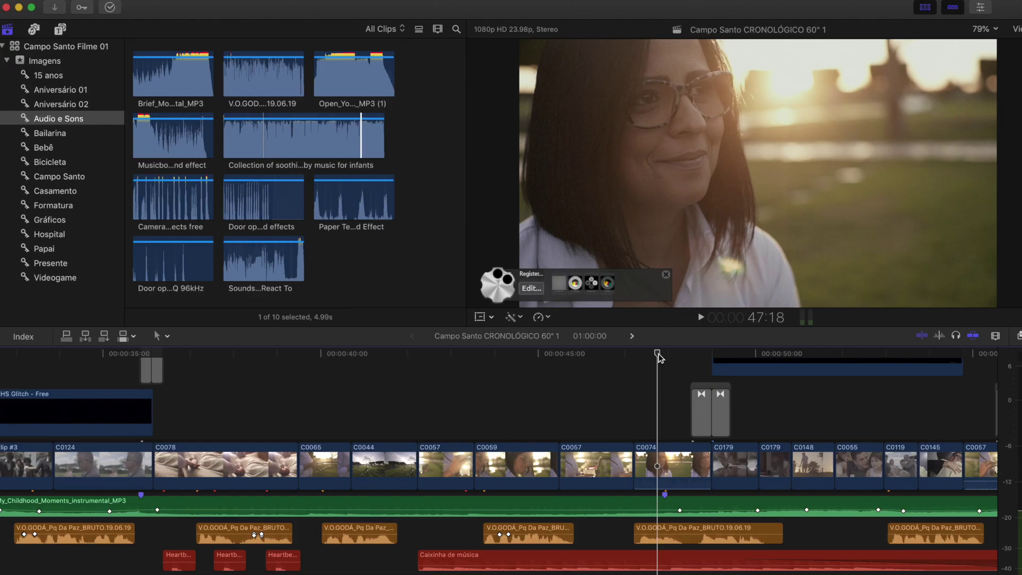
drag(661, 354, 711, 356)
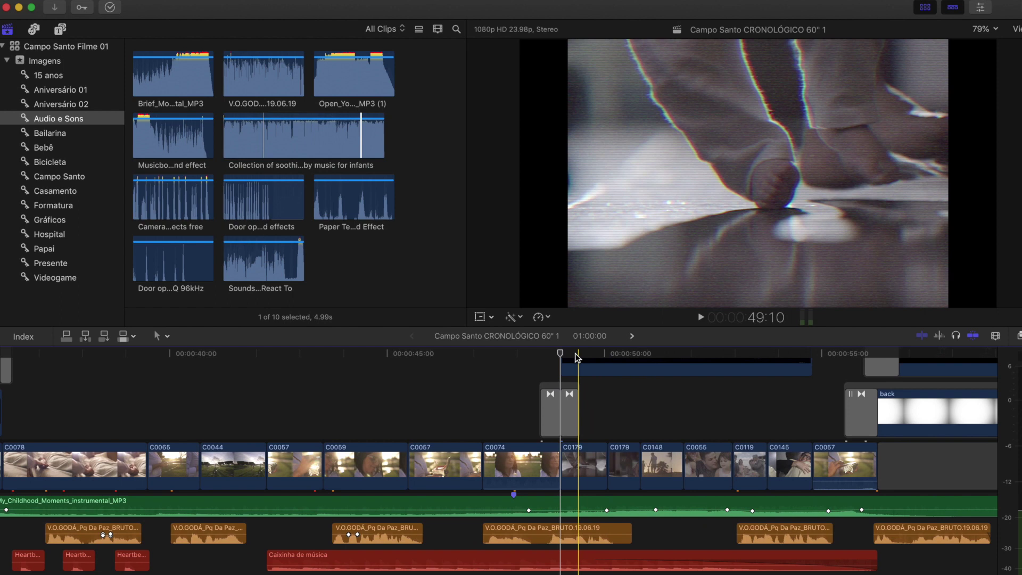
Step: Examine the flashback shots from the start of C0179 through C0148 and C0145, scrubbing to 55:06 in C0057 and back to 54:05
click(560, 354)
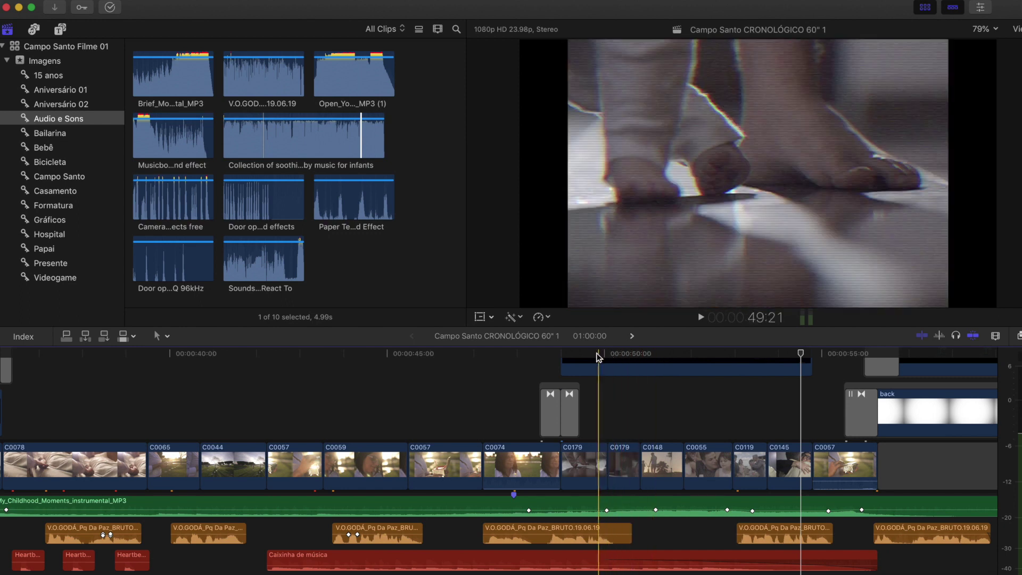
click(589, 354)
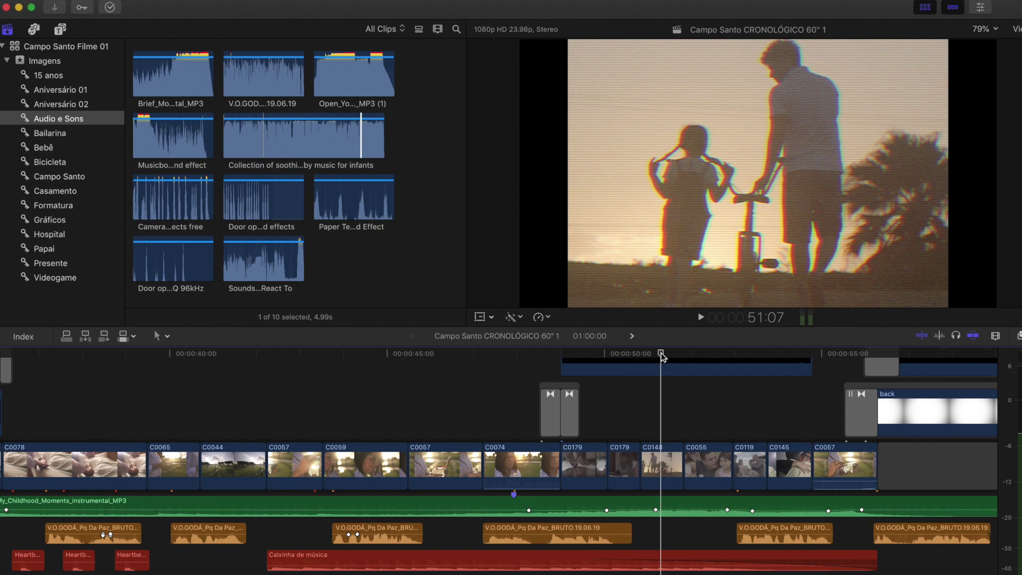
click(660, 461)
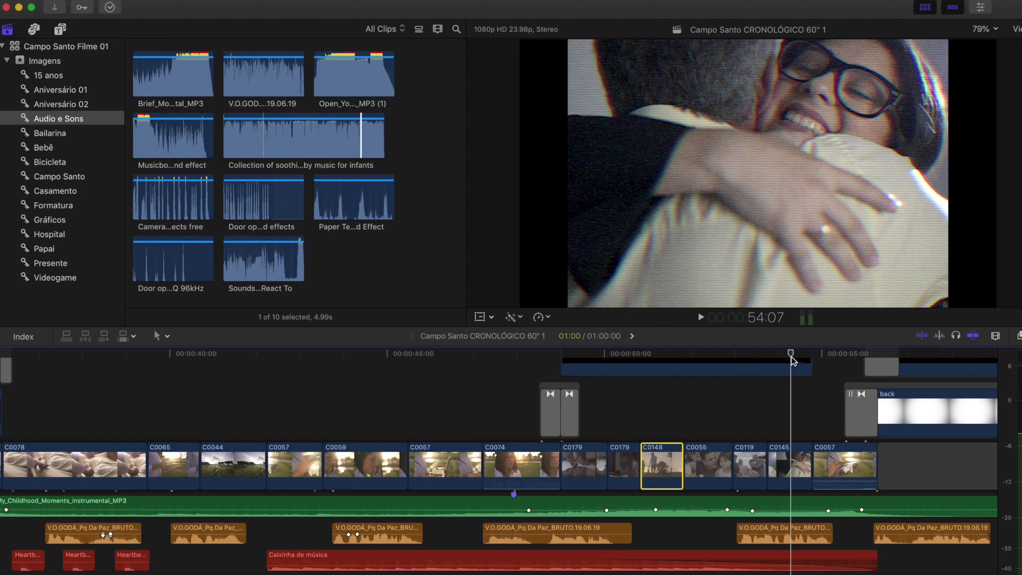
click(778, 397)
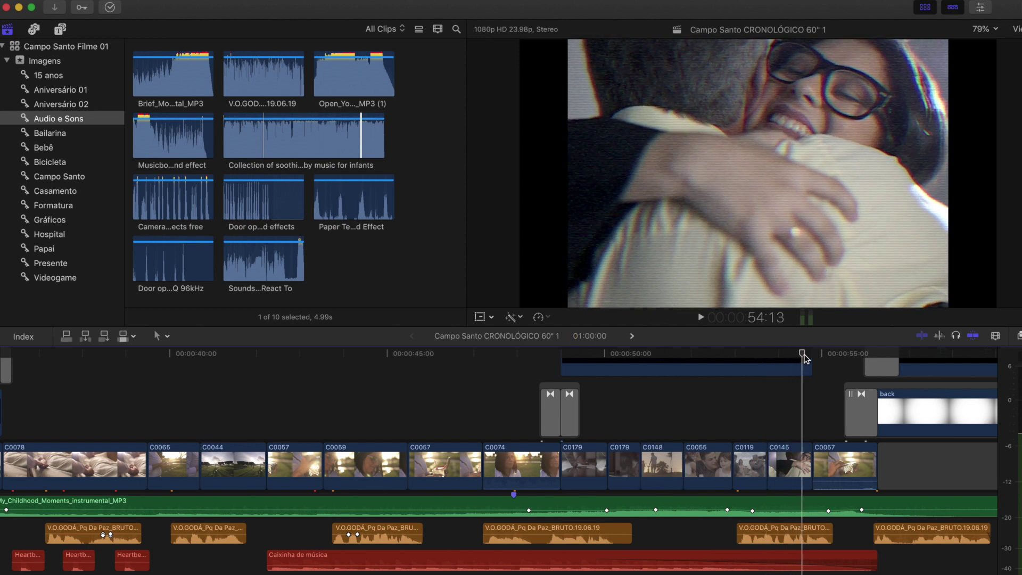
drag(803, 358, 836, 358)
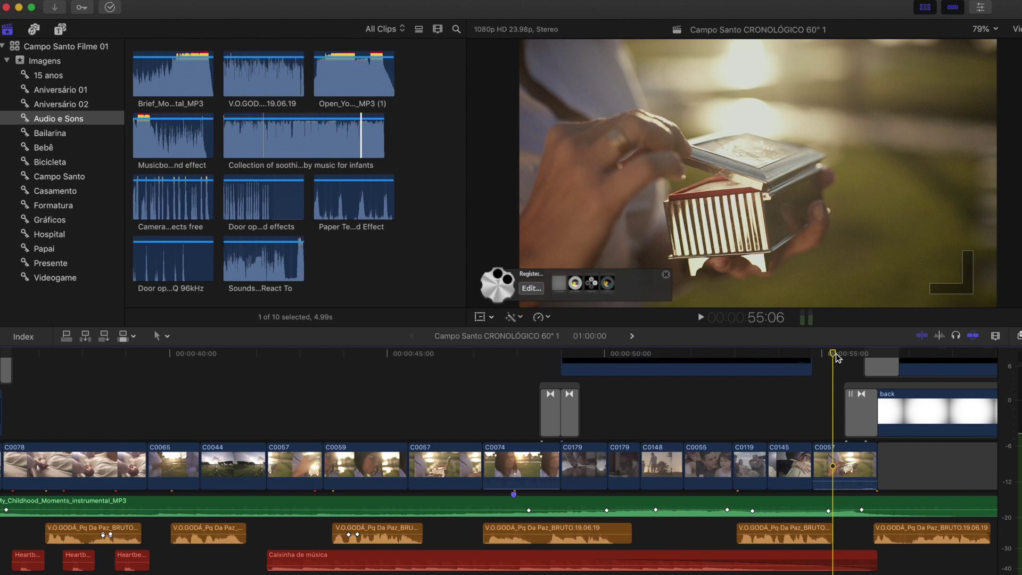
drag(836, 358, 788, 356)
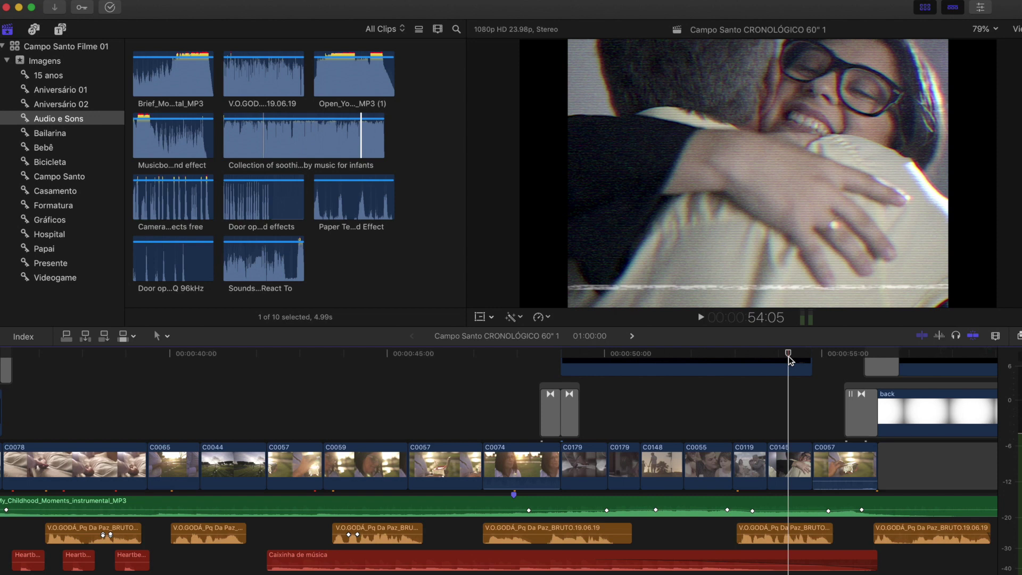
Step: Play the film from 48:13 in C0074 through the flashbacks and the closing logo to the end
click(541, 353)
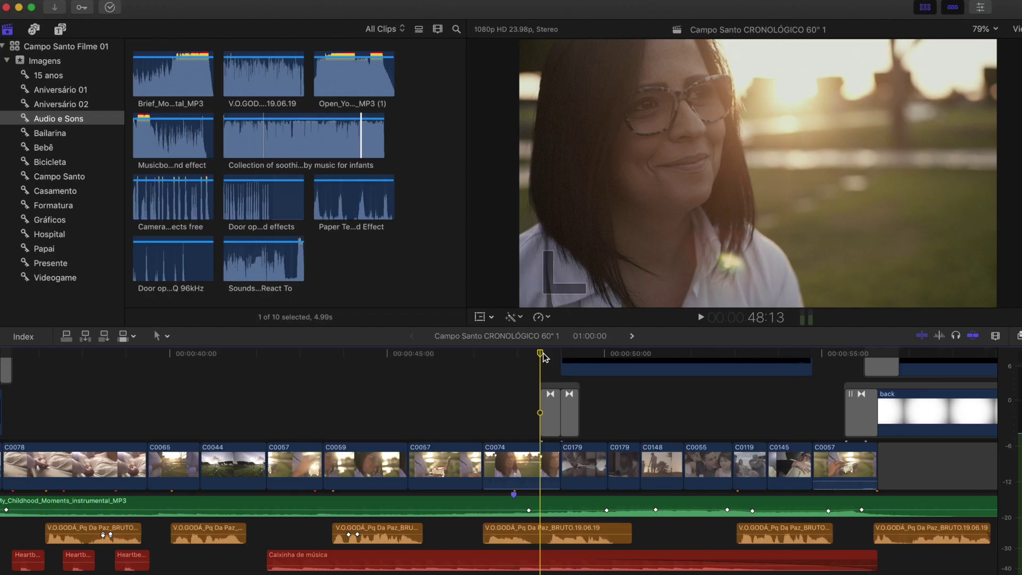
key(space)
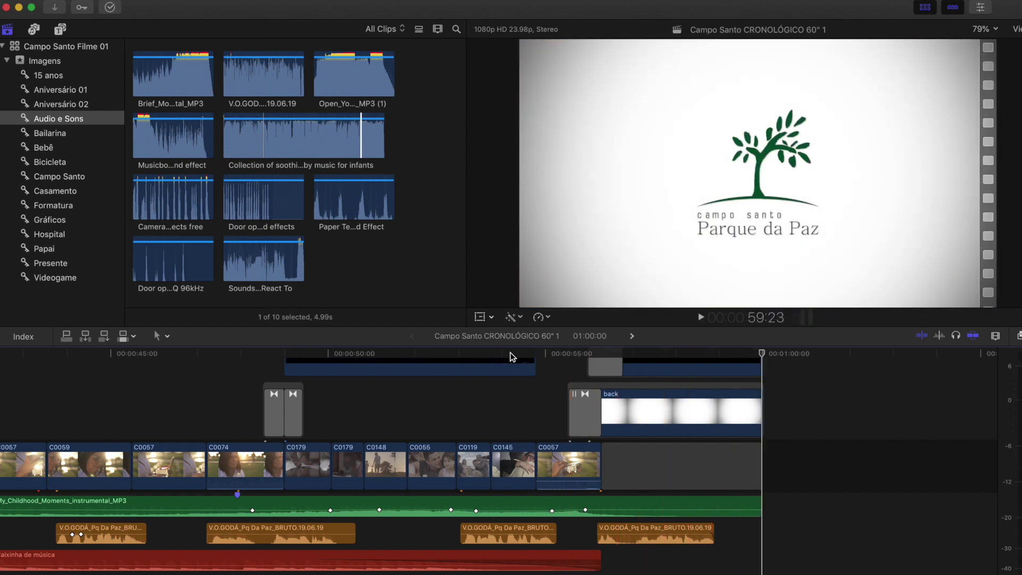
Step: Scrub through the bicycle shot C0141 from 4:08 to examine its timing against the Atari Combat effect at IMG_1735
key(shift+z)
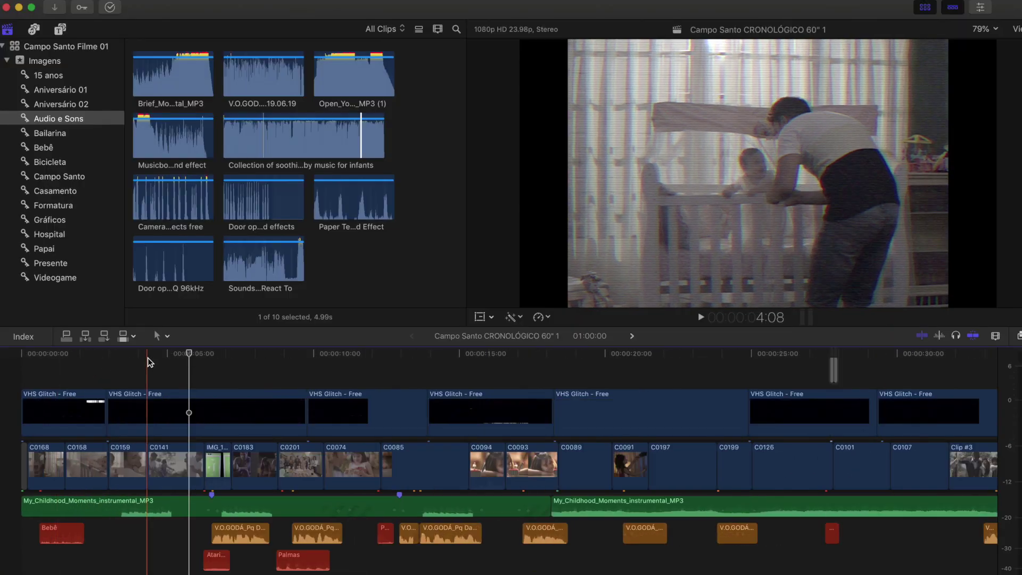
click(149, 361)
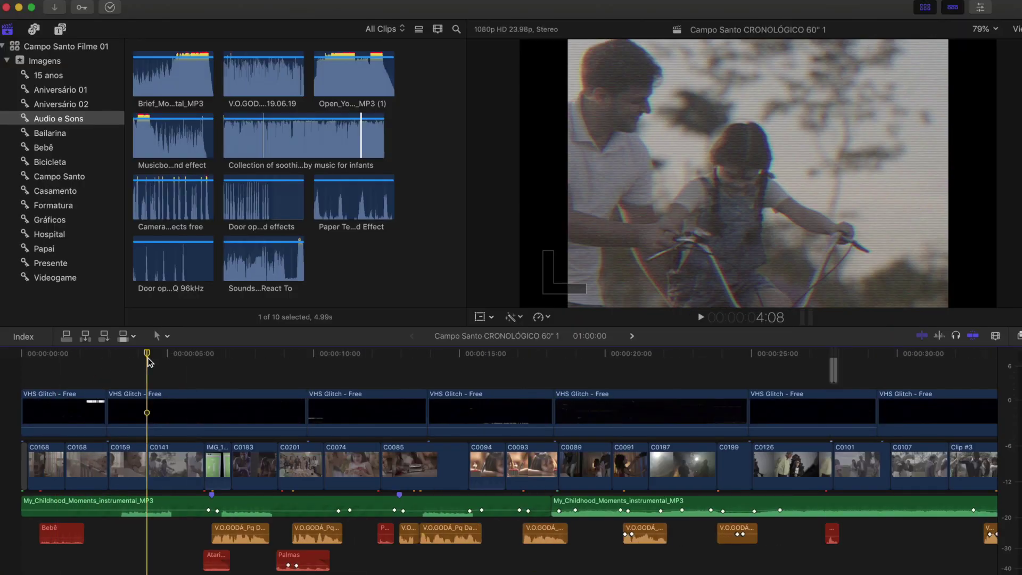
mouse_move(157, 356)
mouse_down()
mouse_move(203, 357)
mouse_move(175, 356)
mouse_up()
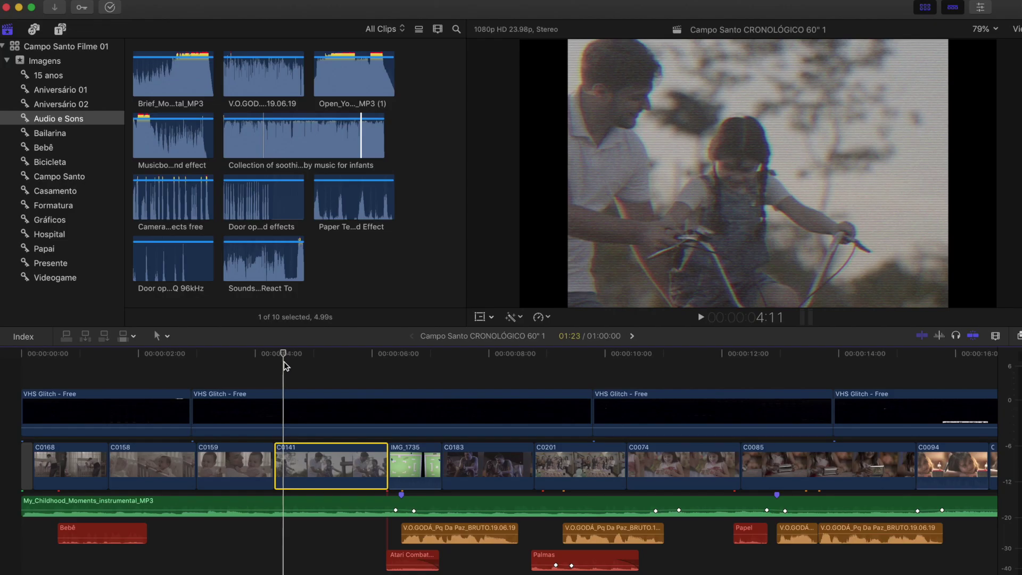
drag(283, 362, 383, 356)
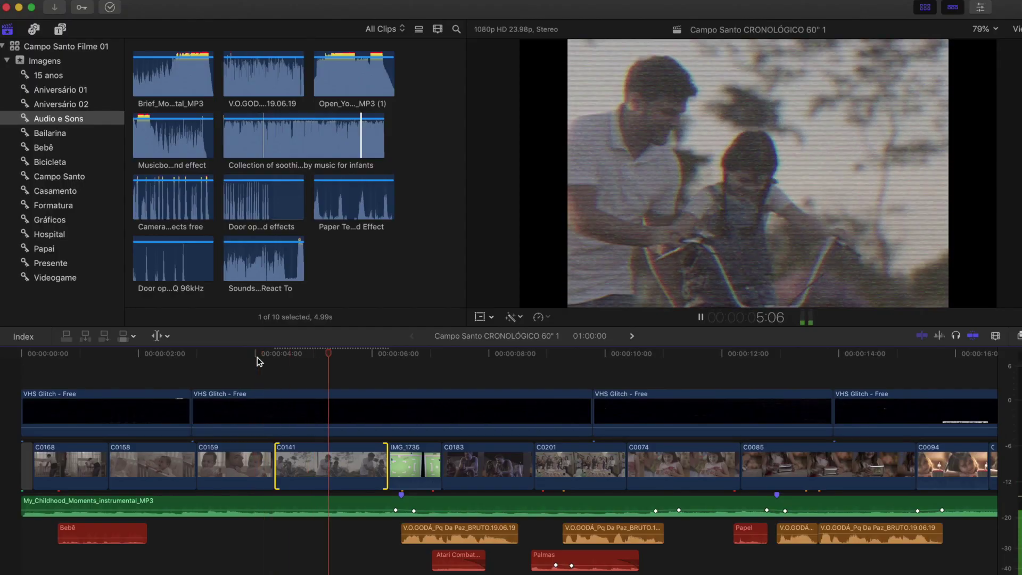
drag(305, 357, 370, 360)
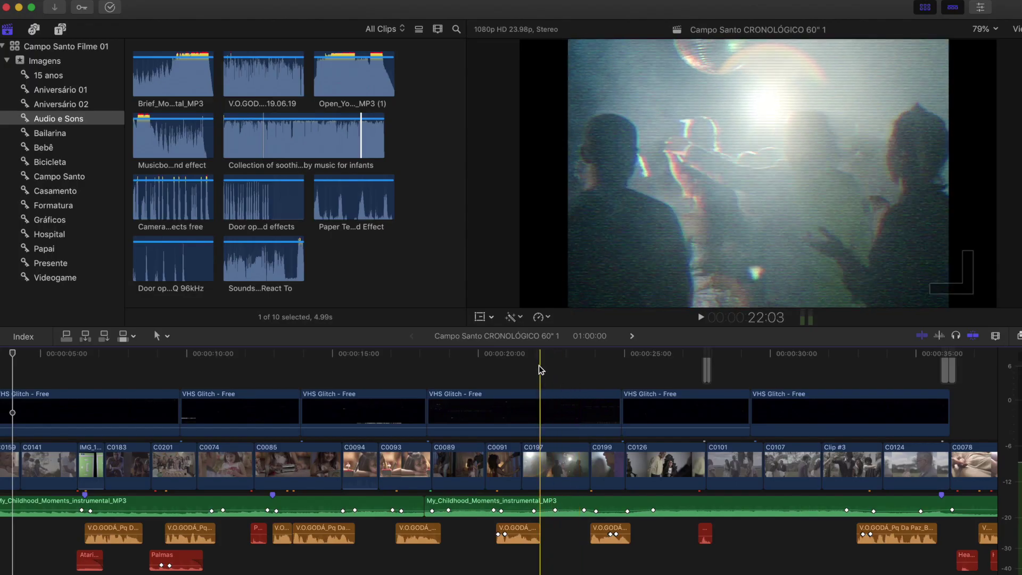
Step: Inspect the party shot C0197 at 22:13 and open the 15 anos keyword collection
click(555, 363)
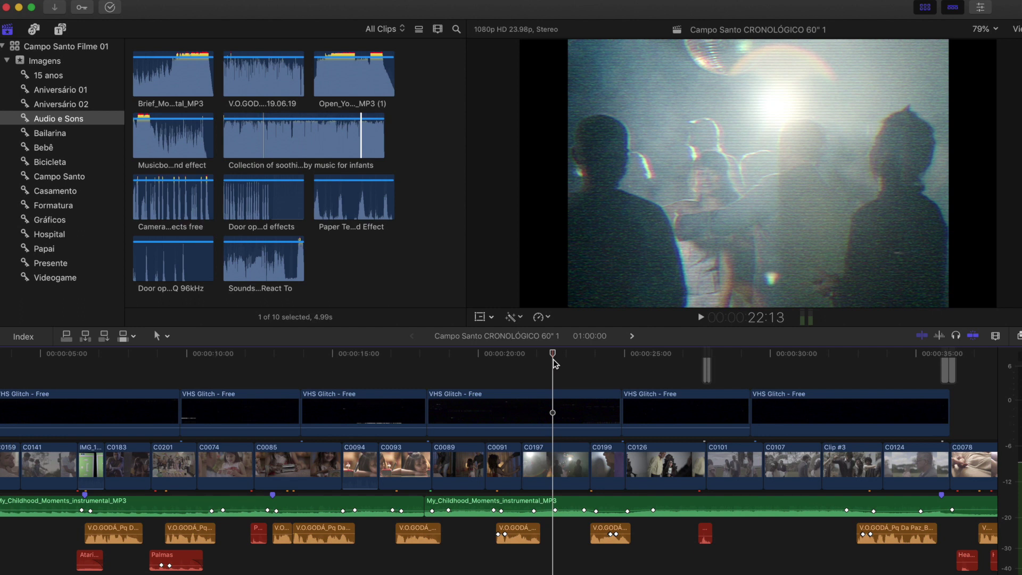
key(super+equal)
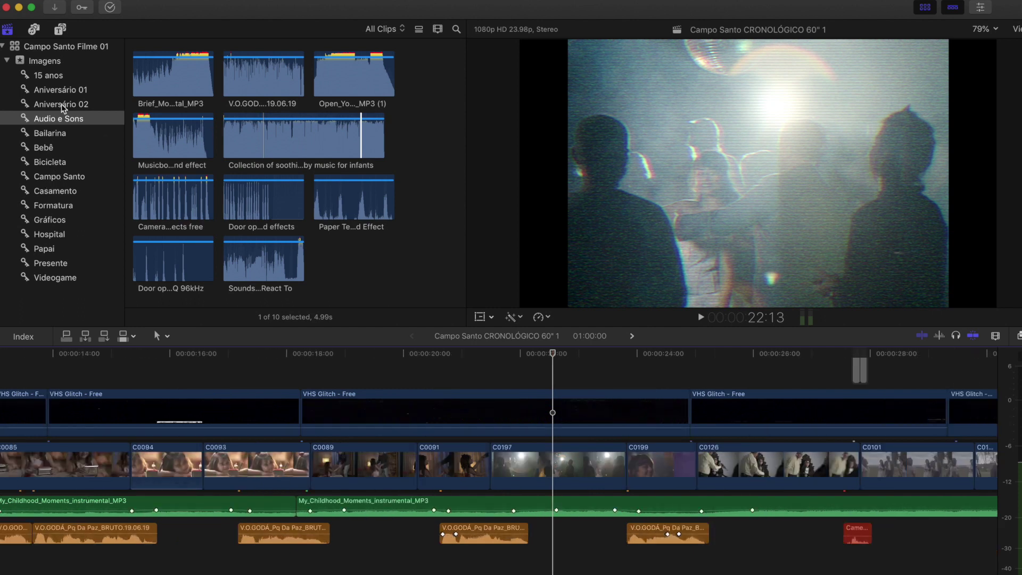
click(48, 75)
click(562, 364)
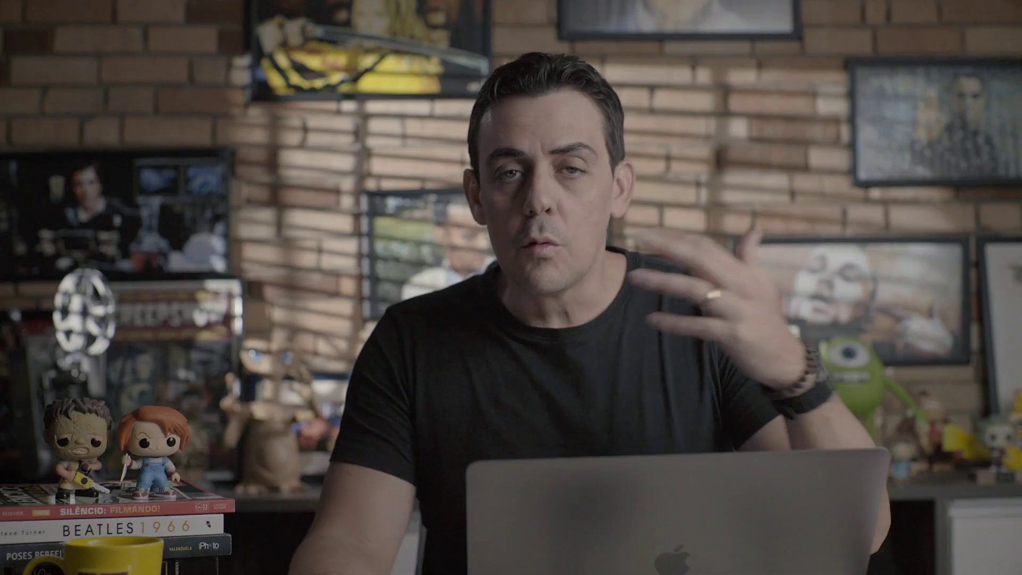